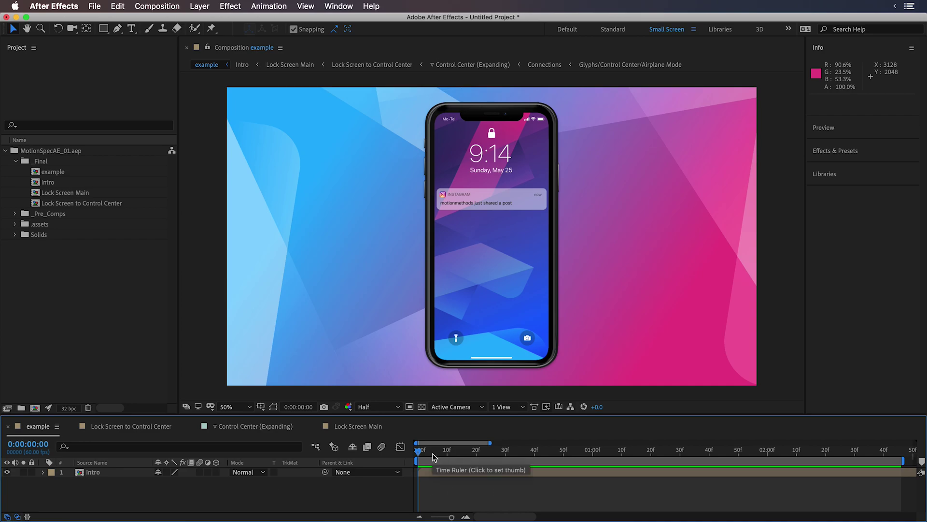
- Scrub and preview the phone animation, then stop at 0:00:01:05 on the Control Center frame
left_click_drag(433, 457, 700, 455)
key("space")
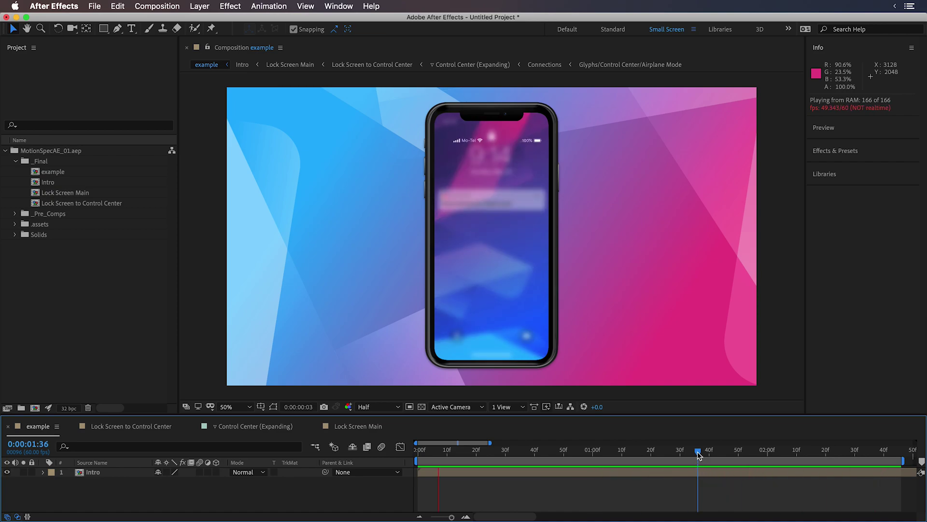
left_click_drag(698, 454, 607, 452)
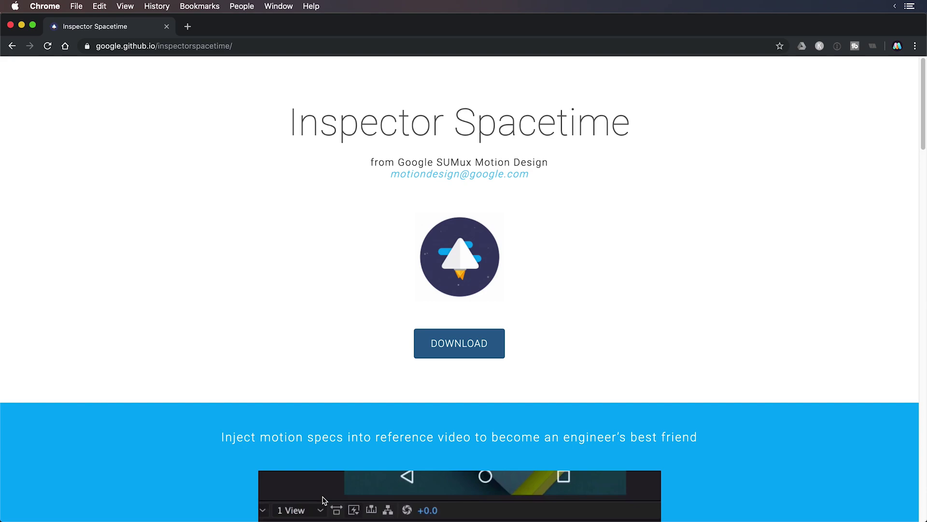
- Download the Inspector Spacetime zip from its project page and open it to unpack
left_click(470, 344)
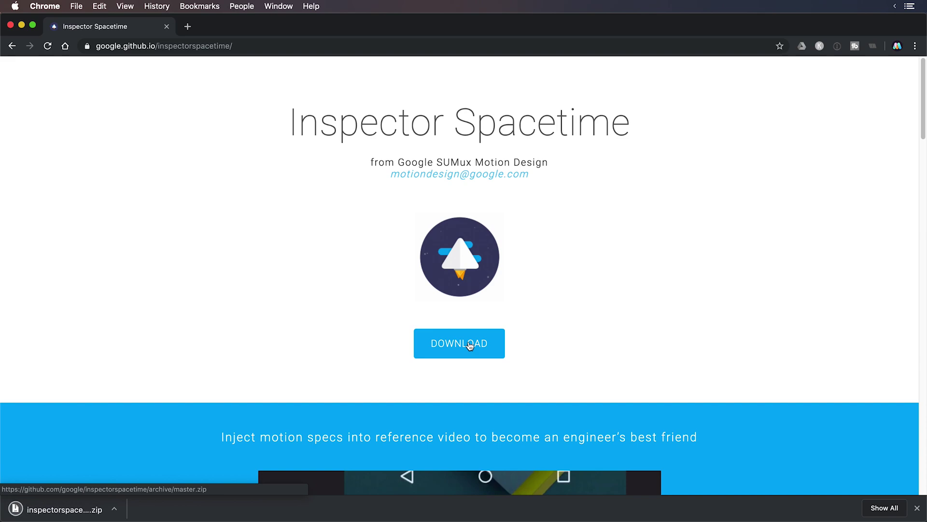
left_click(86, 508)
- Copy InspectorSpacetime.jsx from the unpacked inspectorspacetime-master folder
key("ctrl+Up")
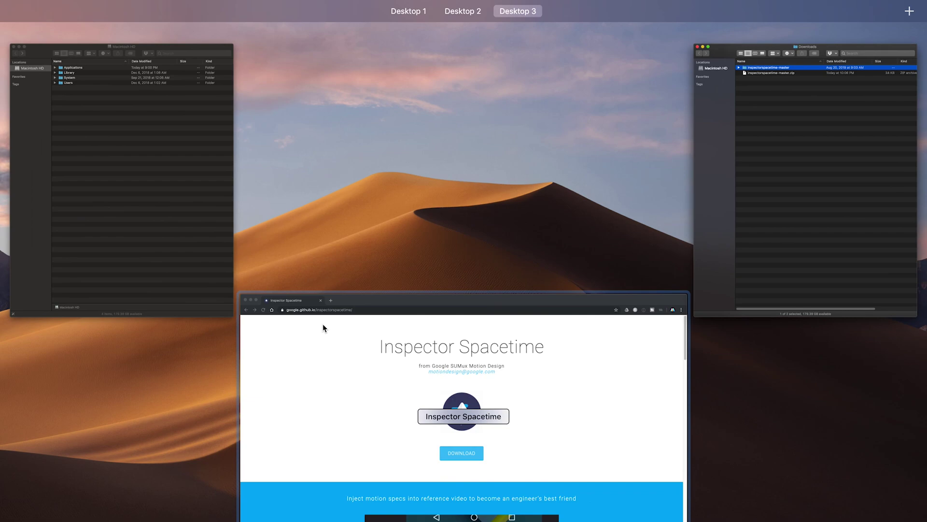
key("ctrl+Up")
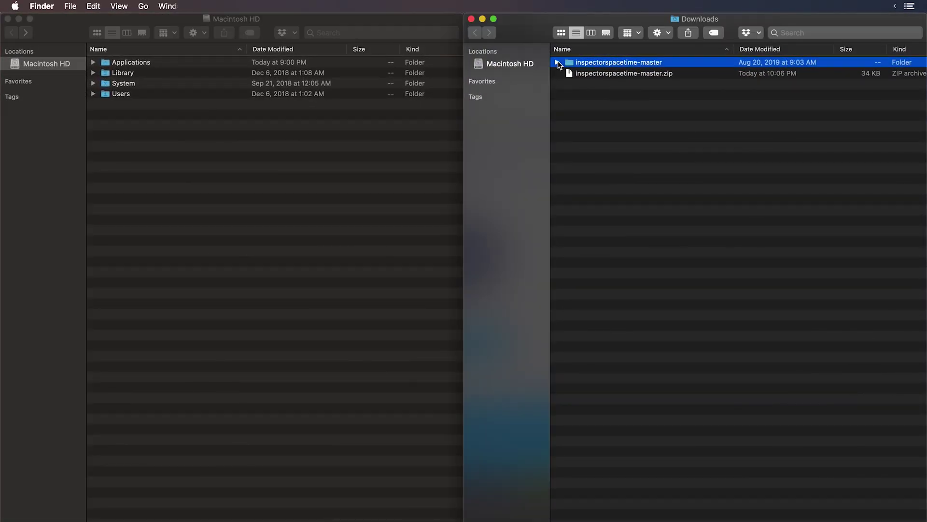
left_click(558, 62)
left_click(628, 83)
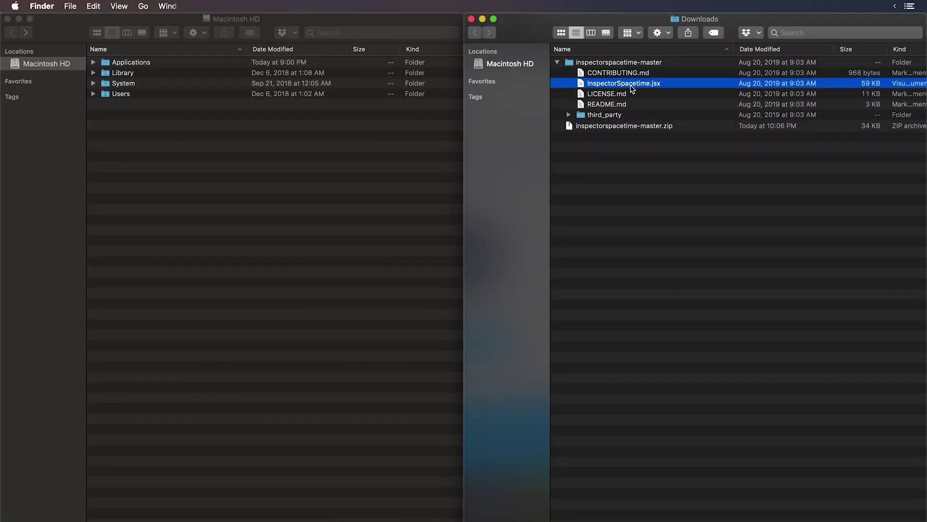
right_click(639, 87)
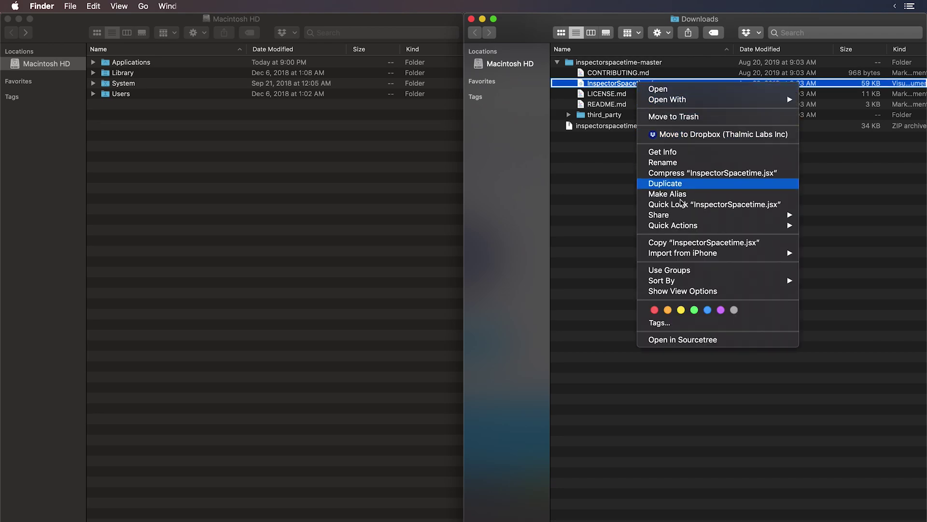
left_click(683, 243)
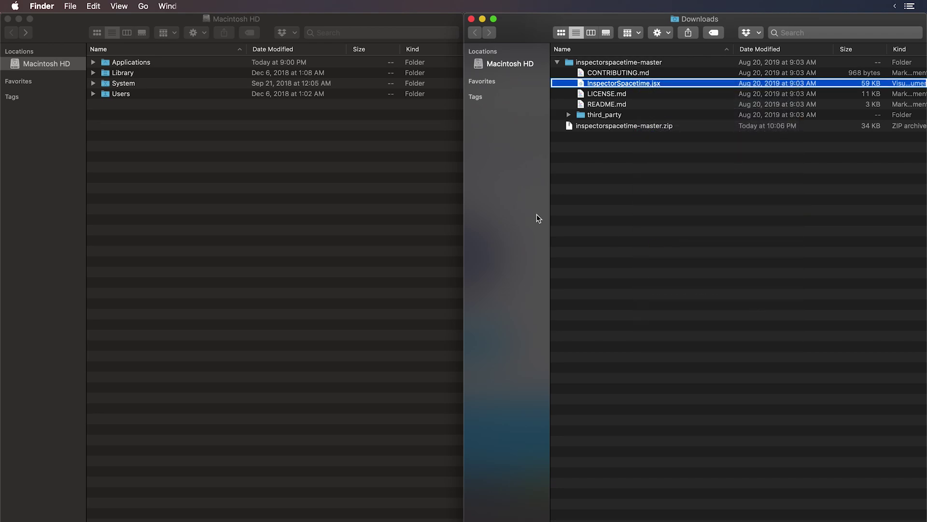
- Paste the script into Applications > Adobe After Effects CC 2019 > Scripts > ScriptUI Panels
left_click(123, 143)
double_click(123, 63)
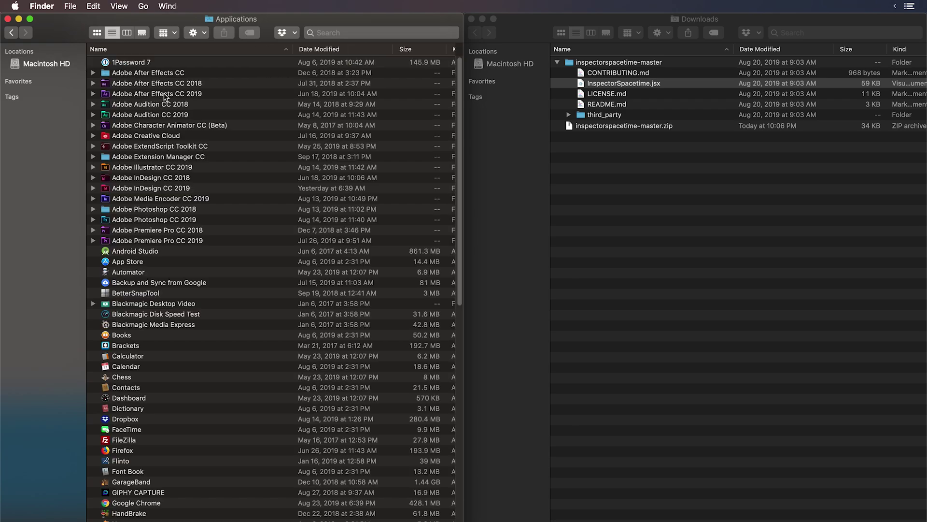
double_click(165, 94)
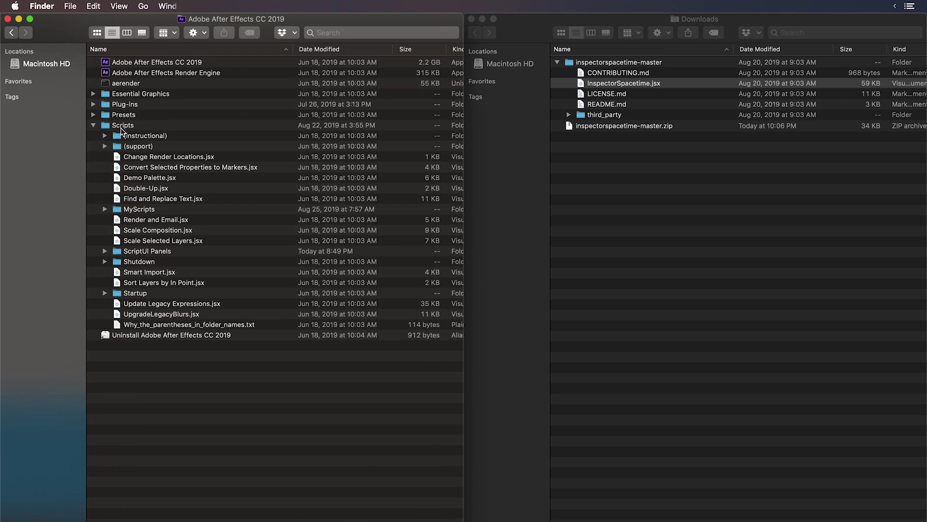
double_click(140, 252)
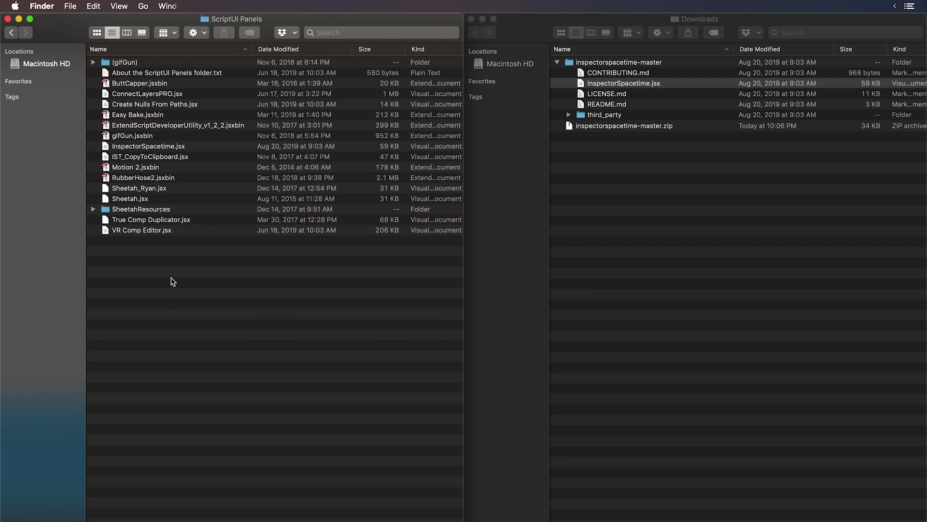
right_click(172, 282)
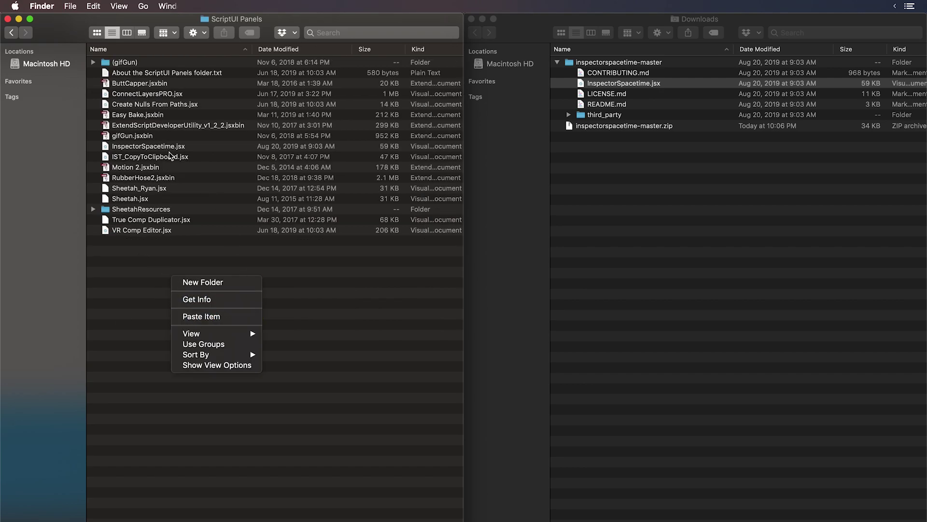
left_click(331, 321)
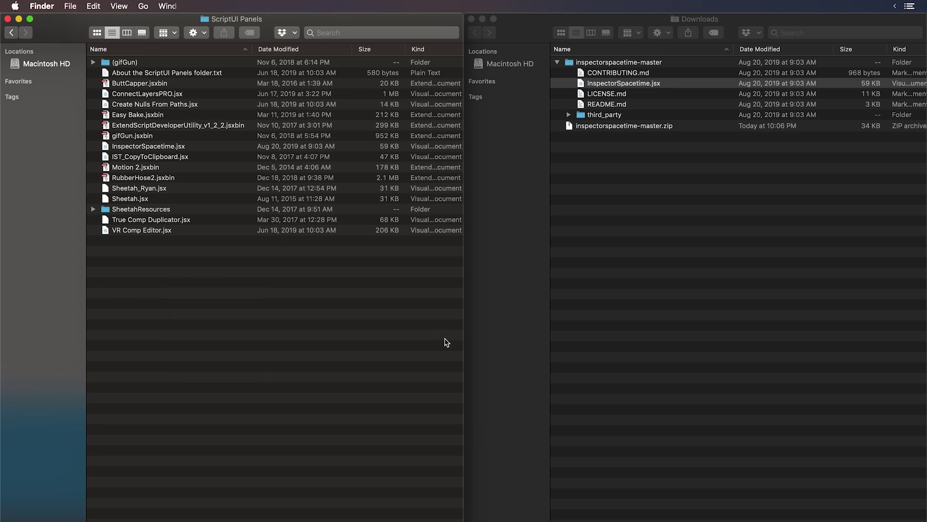
key("ctrl+Left")
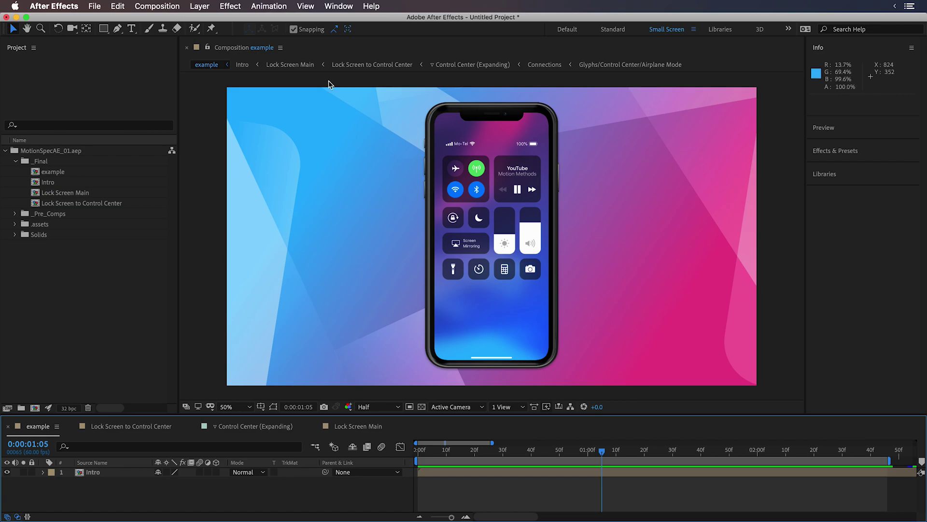
- Open the InspectorSpacetime.jsx panel and widen it to show Iso Layer, Pointer and Counter
left_click(335, 5)
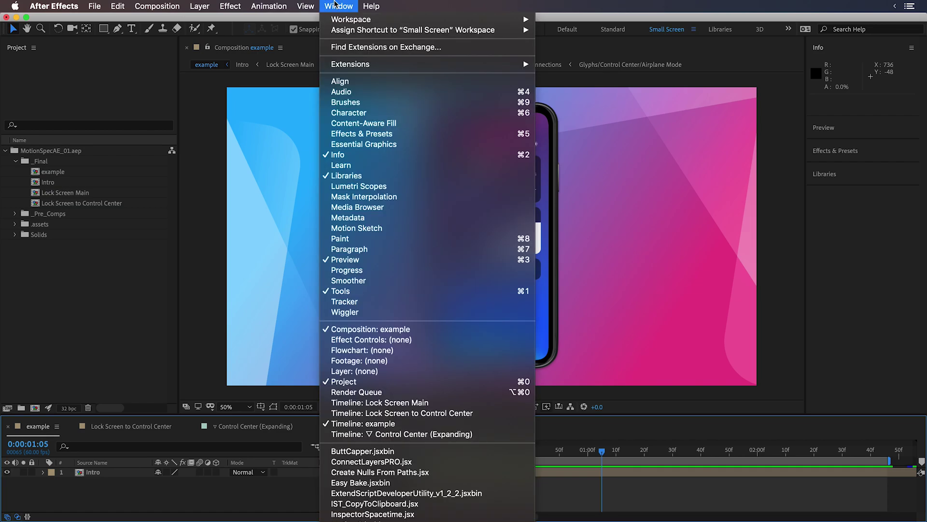
left_click(410, 514)
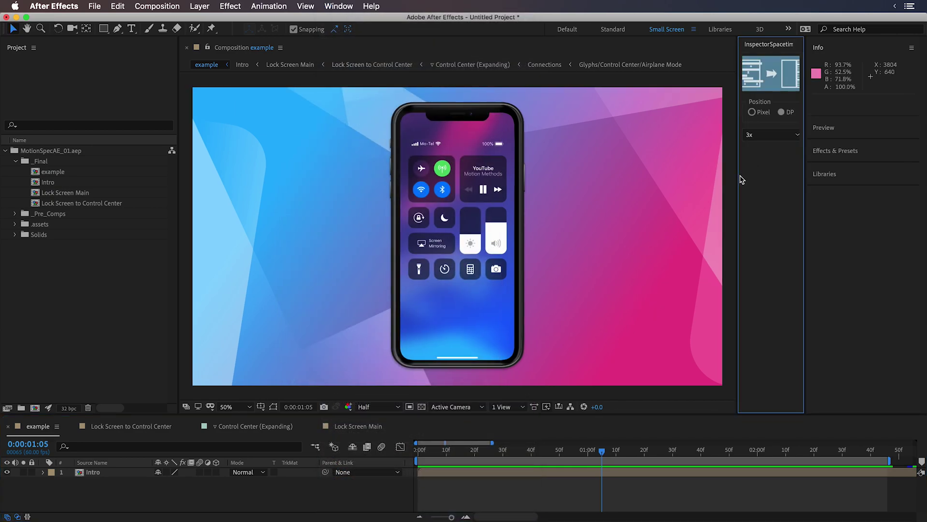
left_click_drag(738, 179, 640, 178)
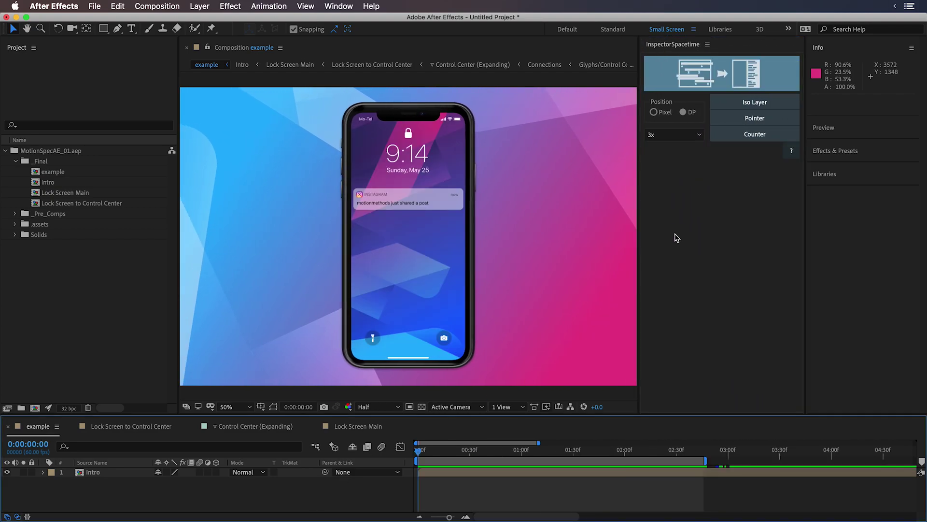
- Switch InspectorSpacetime's position units from Pixel to DP with a 1x density scale
left_click(720, 73)
mouse_move(763, 134)
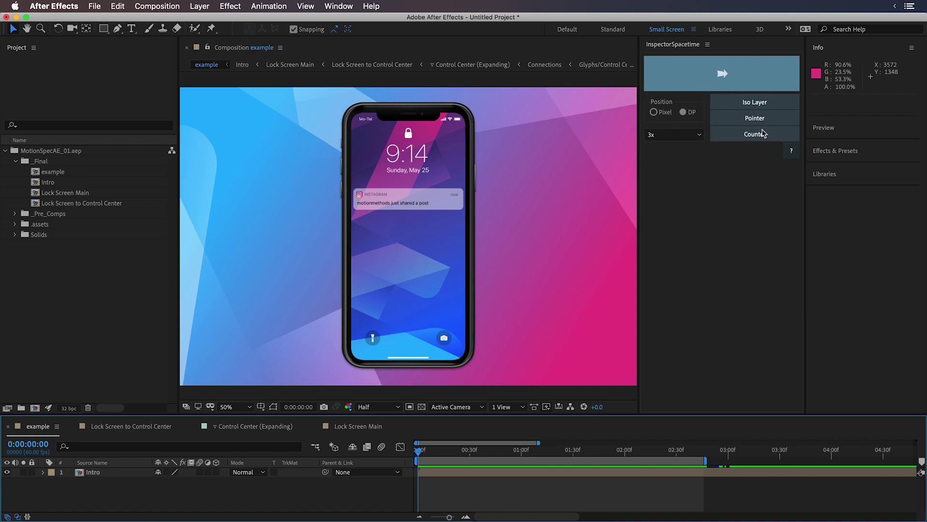
left_click(654, 113)
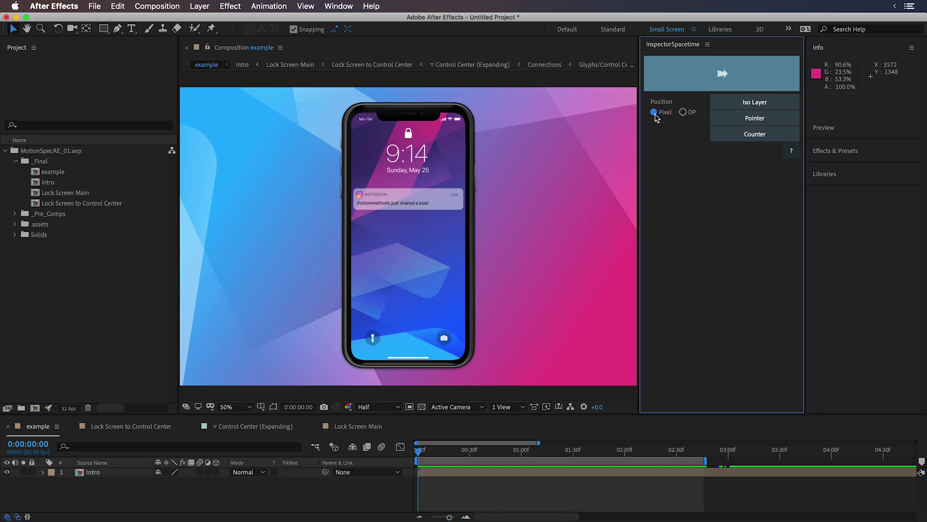
left_click(684, 114)
left_click(669, 139)
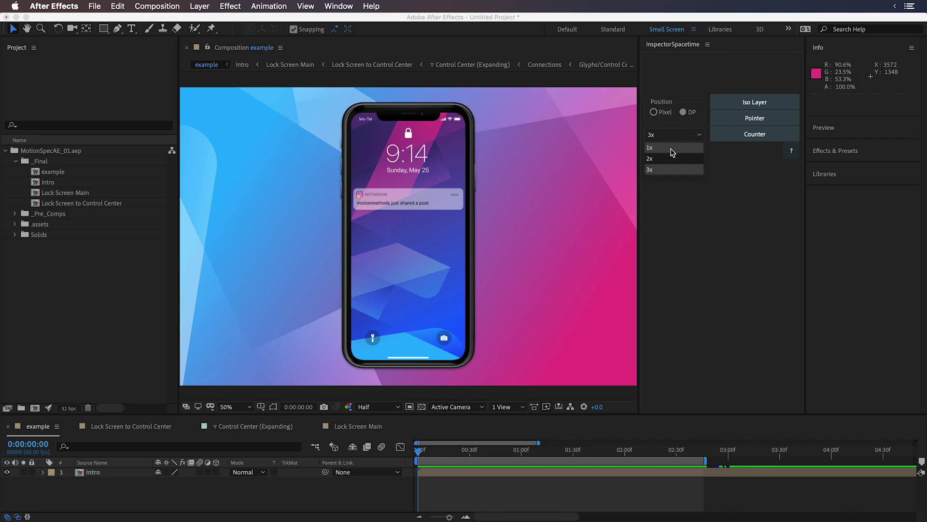
left_click(672, 148)
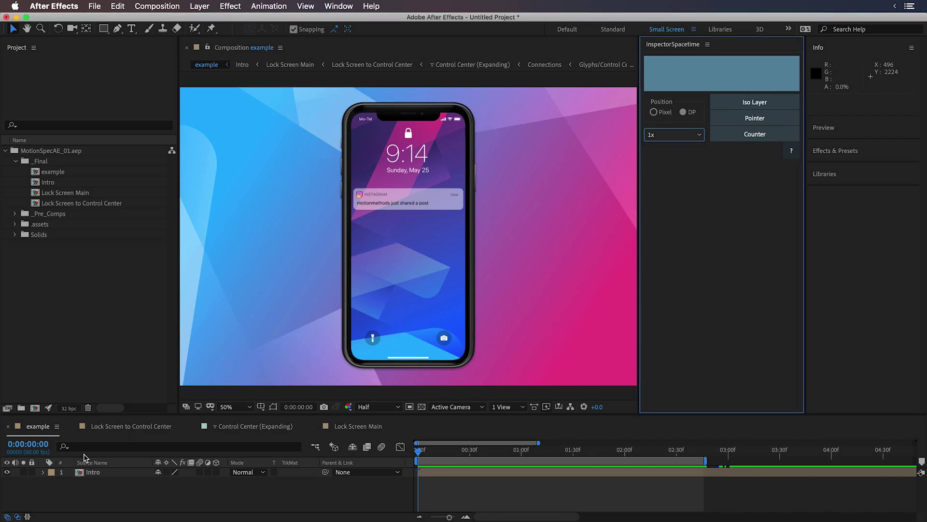
- Export a spec of Status Bar Tab's Y Position keyframes in the Lock Screen to Control Center comp
left_click(131, 427)
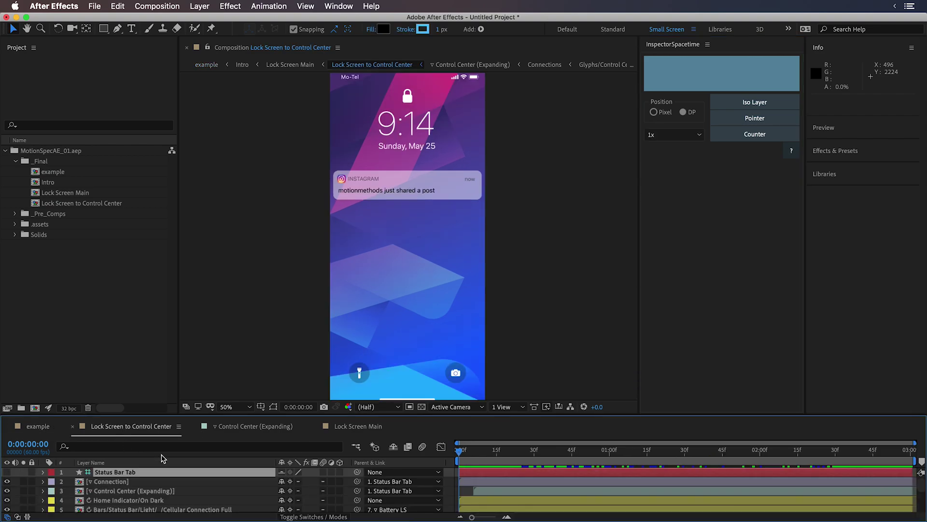
left_click_drag(191, 414, 190, 289)
key("u")
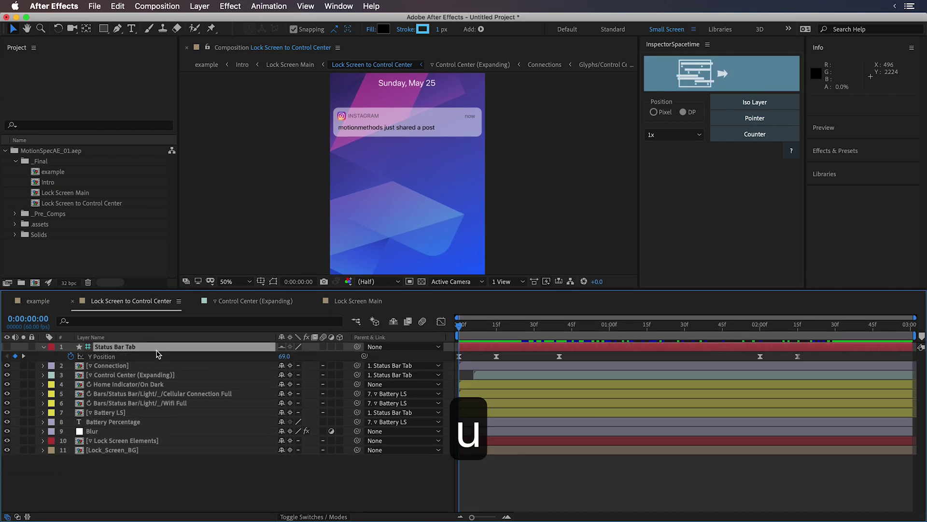
left_click(497, 357)
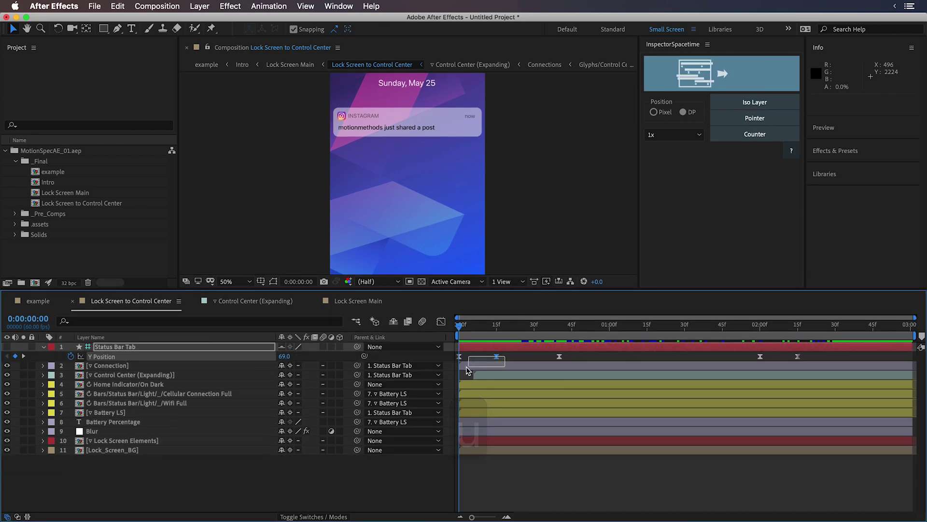
left_click(688, 72)
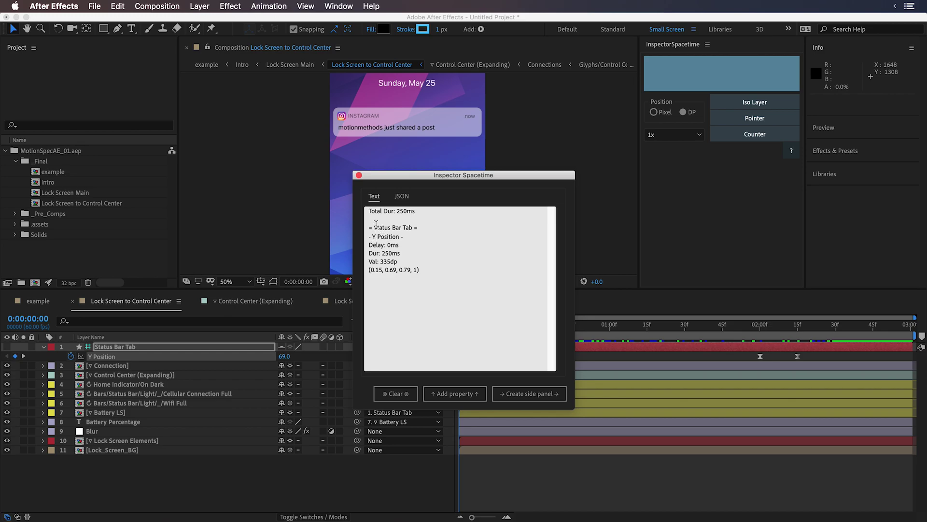
- Check the Y Position spec (0ms delay, 335dp, easing 0.15, 0.69, 0.79, 1) against the 0:00:00:15 keyframe
left_click_drag(401, 180, 660, 233)
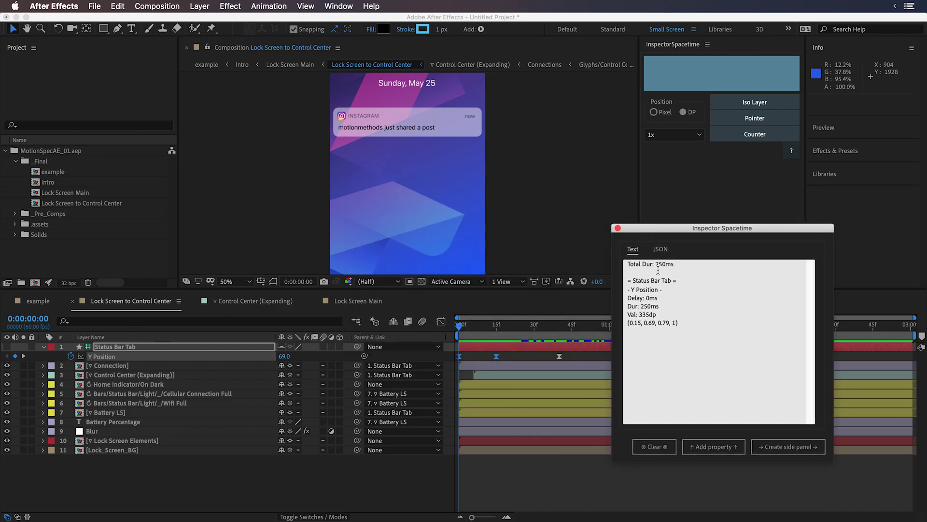
triple_click(663, 290)
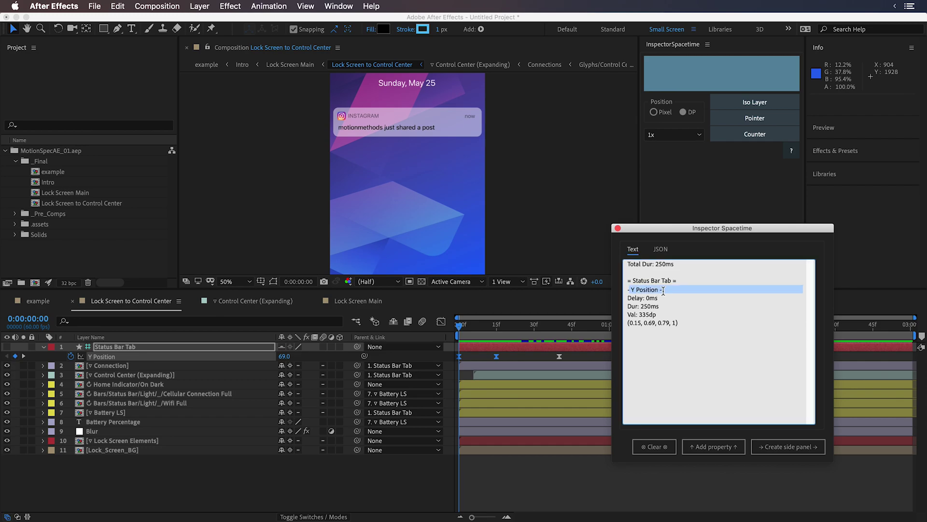
triple_click(664, 298)
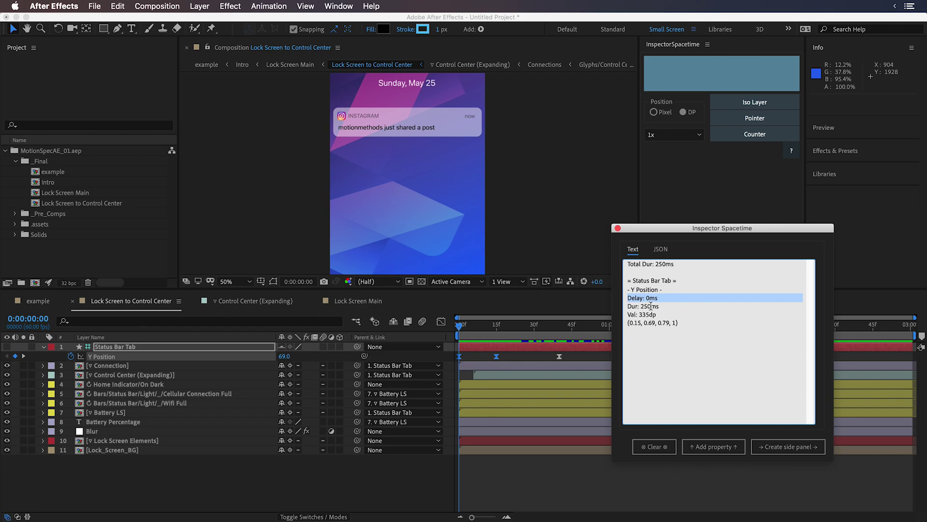
left_click_drag(639, 314, 654, 315)
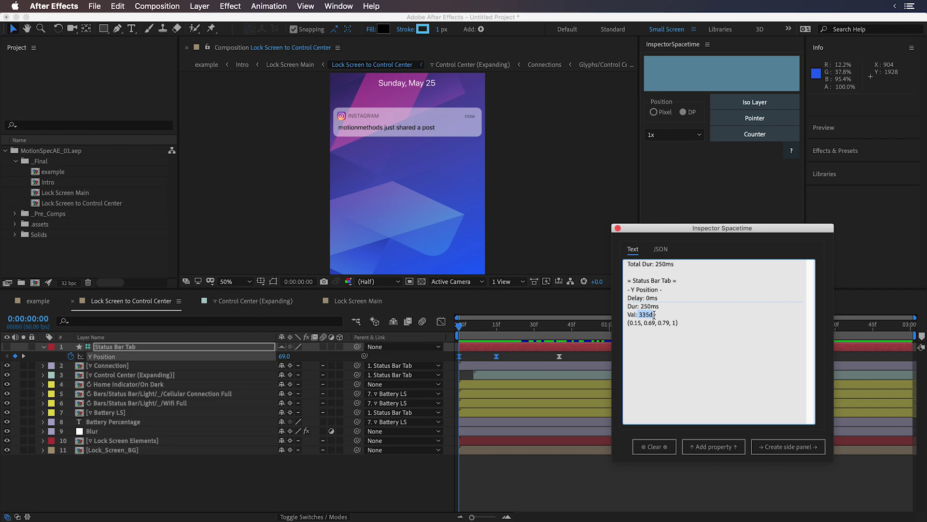
left_click_drag(459, 325, 497, 332)
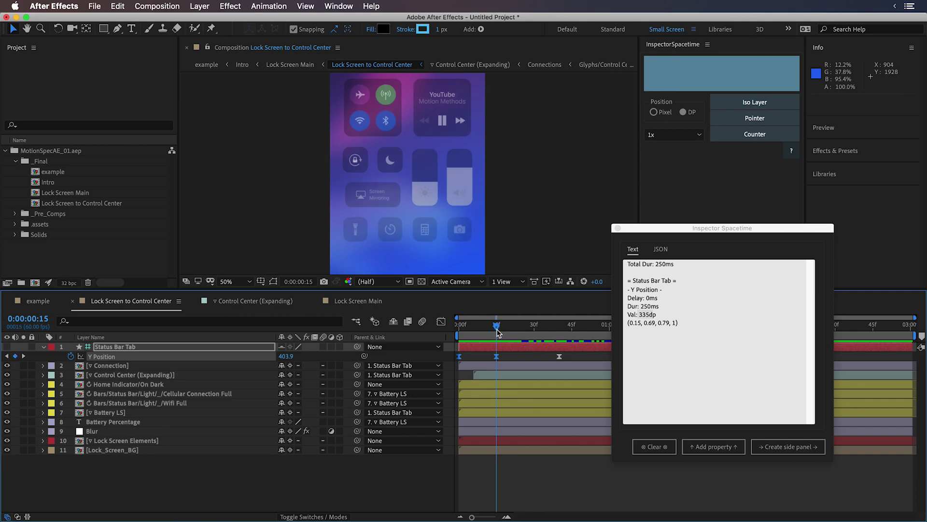
left_click_drag(628, 322, 675, 322)
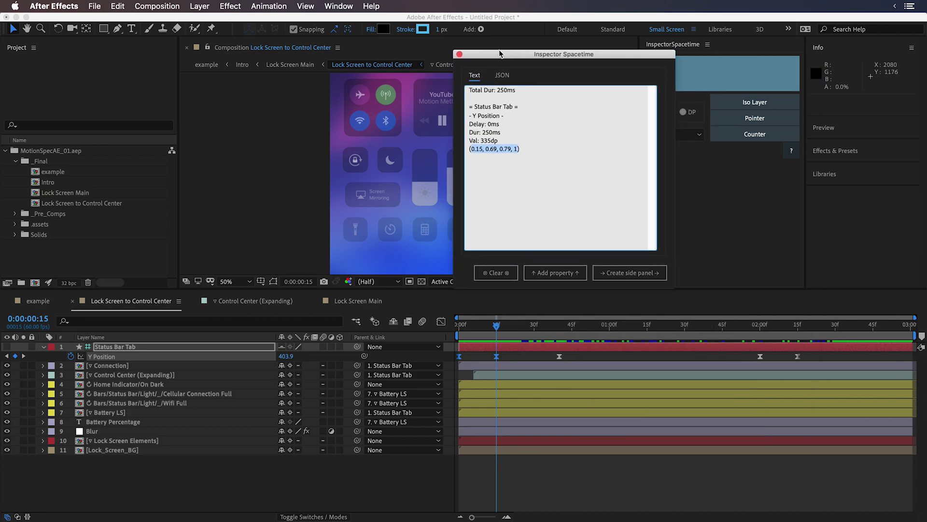
left_click_drag(500, 53, 476, 43)
- Show Y Position as a Graph Editor curve and select all the spec text
left_click(441, 322)
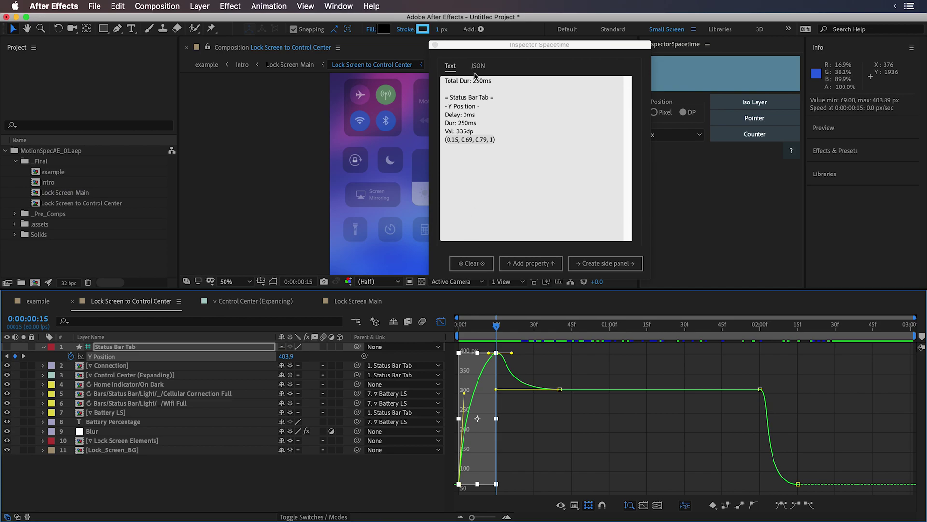
left_click(508, 131)
key("super+a")
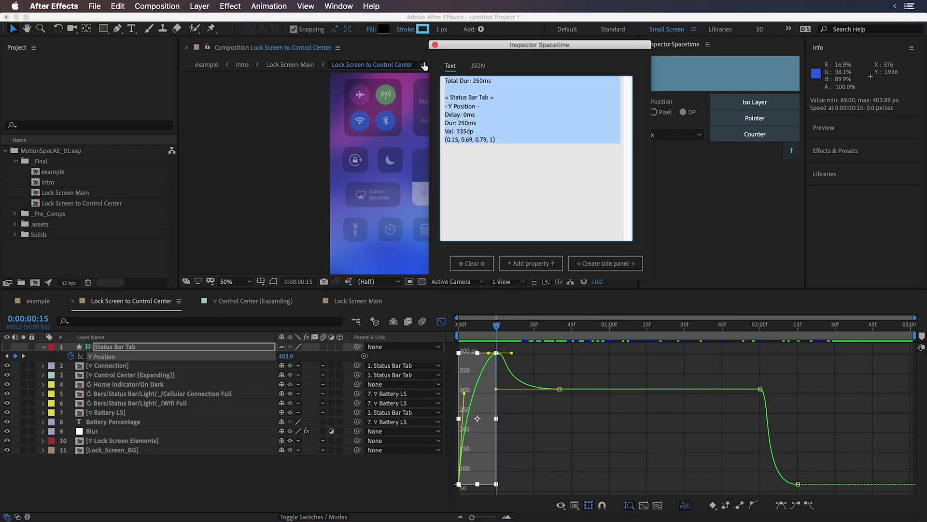
- Clear the spec text, reveal every layer's keyframed properties, and marquee-select all keyframes
left_click(471, 264)
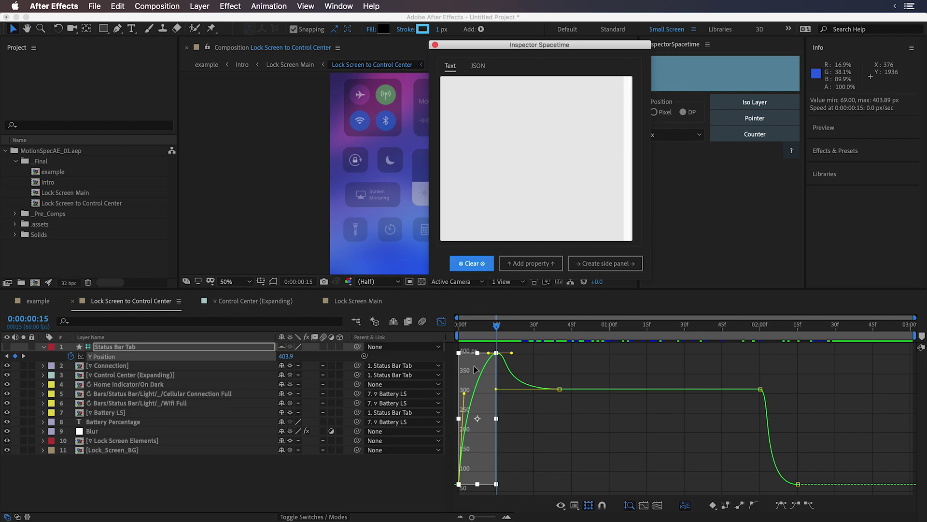
left_click(440, 321)
left_click(504, 364)
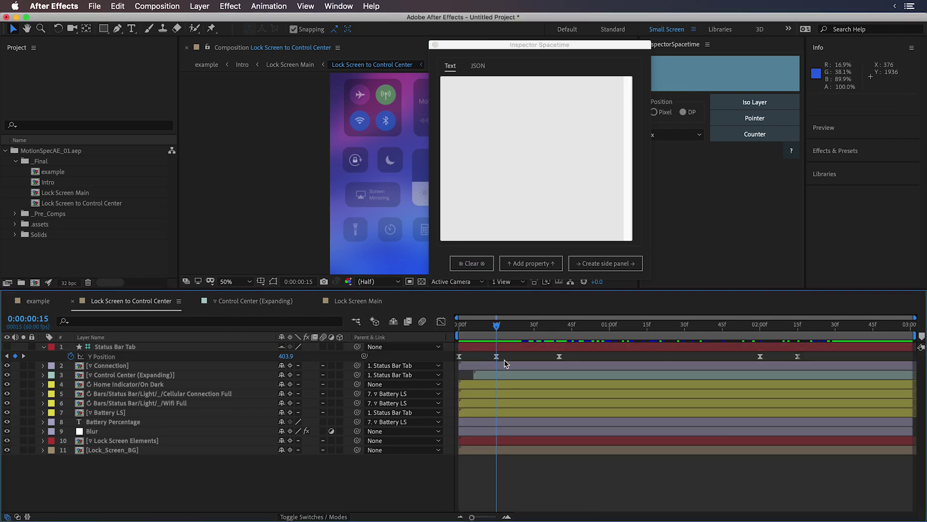
key("super+a")
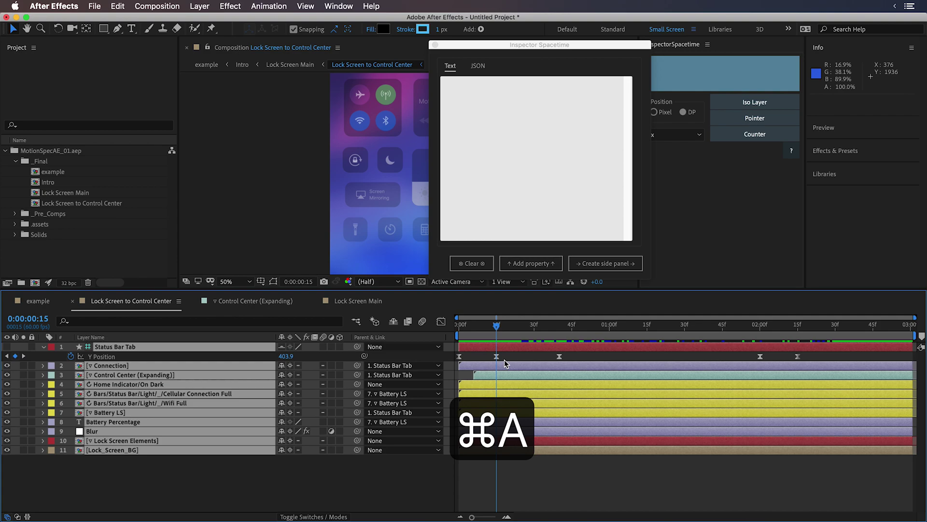
key("u")
key("grave")
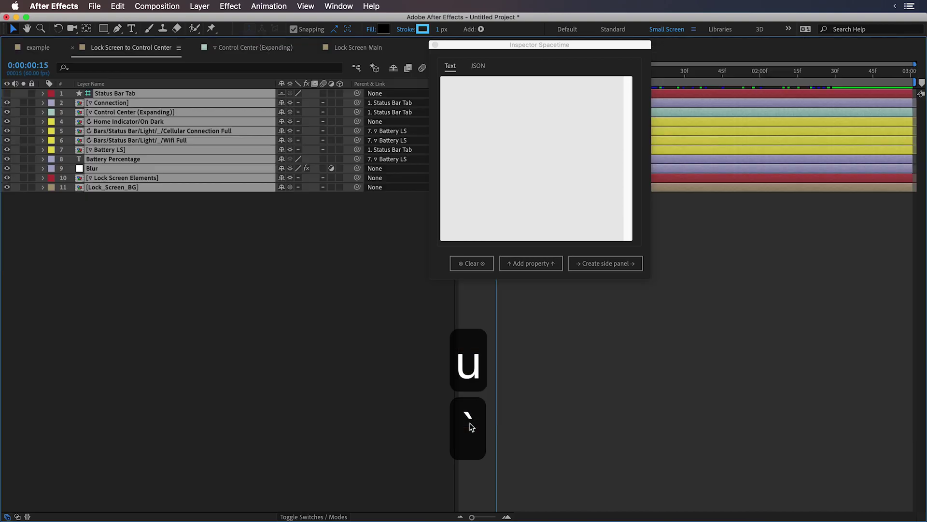
left_click(437, 45)
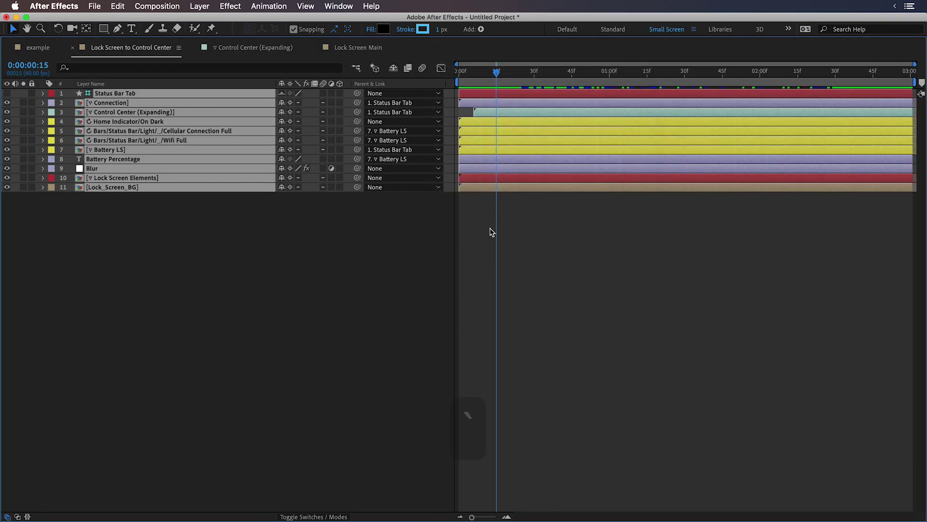
key("u")
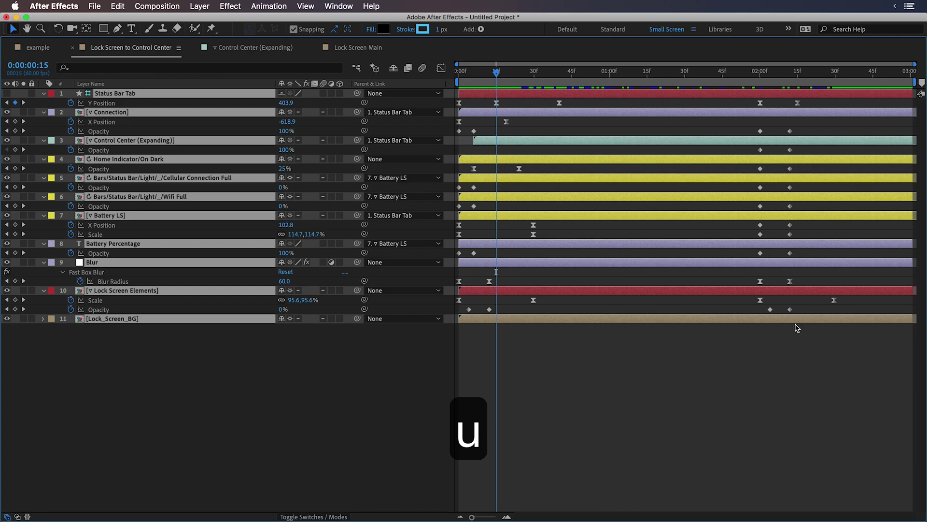
left_click_drag(858, 107, 413, 491)
key("grave")
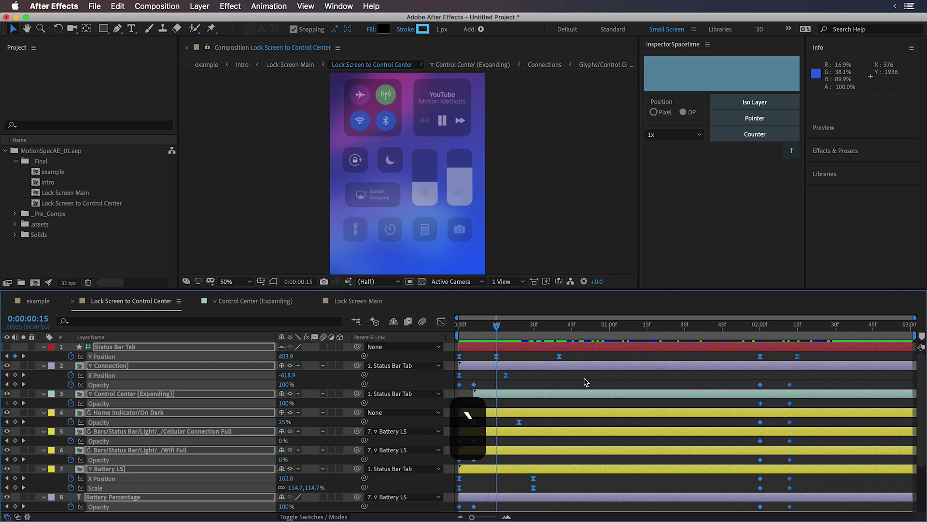
- Generate the full 2494ms all-layer spec, review it through Lock Screen Elements, and move it aside
left_click(713, 81)
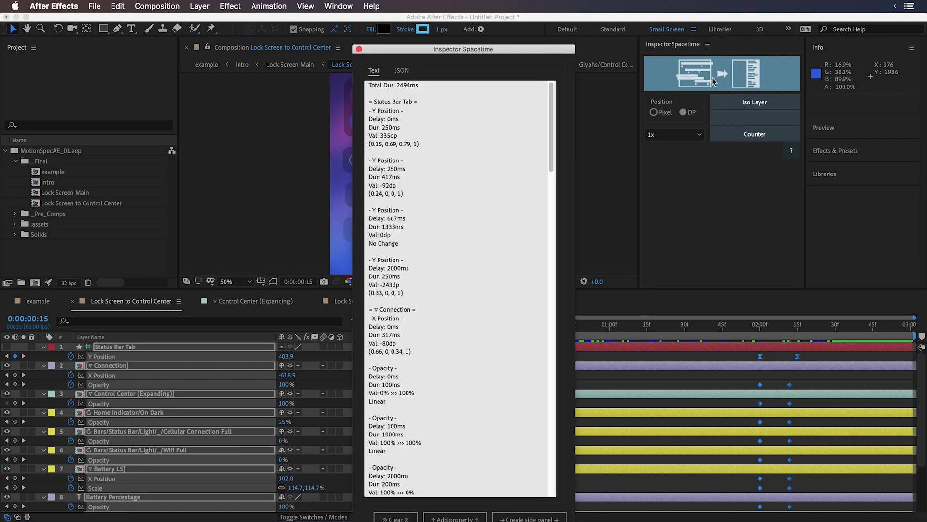
scroll(425, 213, "down", 5)
scroll(418, 216, "down", 12)
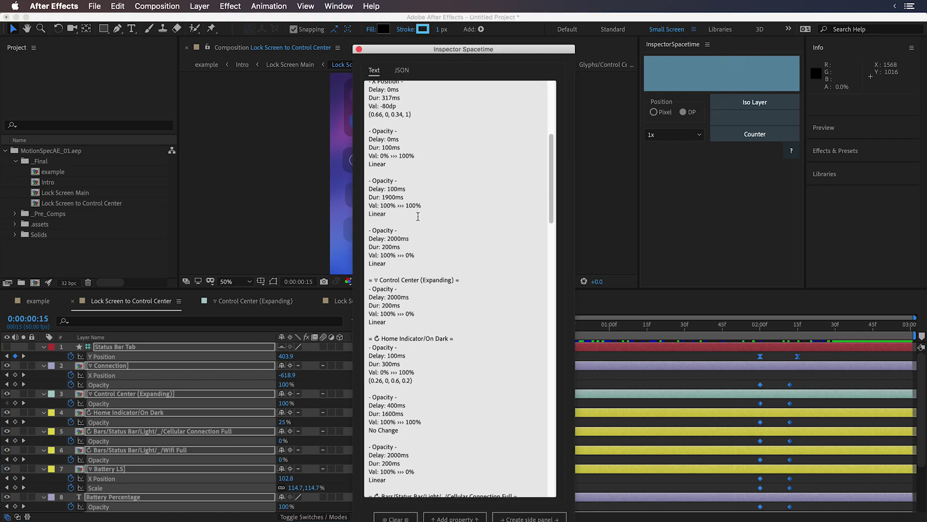
scroll(418, 217, "down", 12)
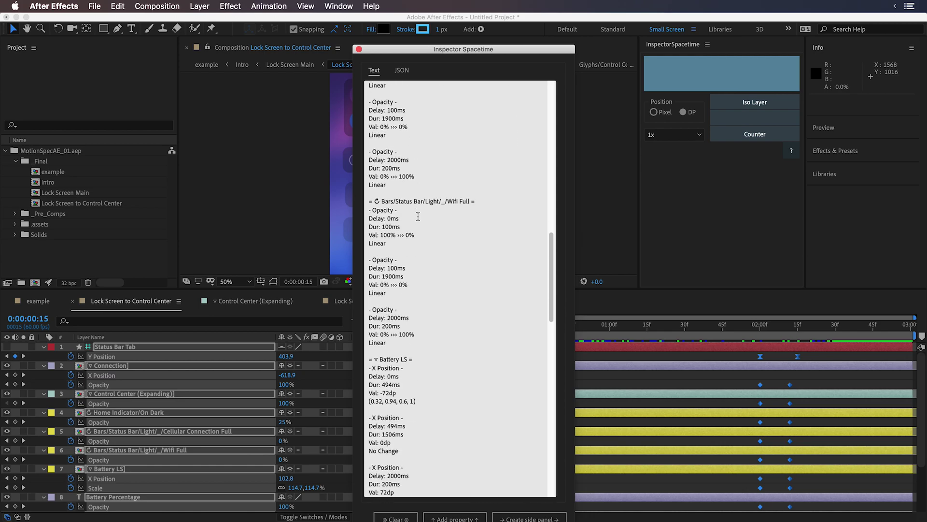
scroll(418, 216, "down", 9)
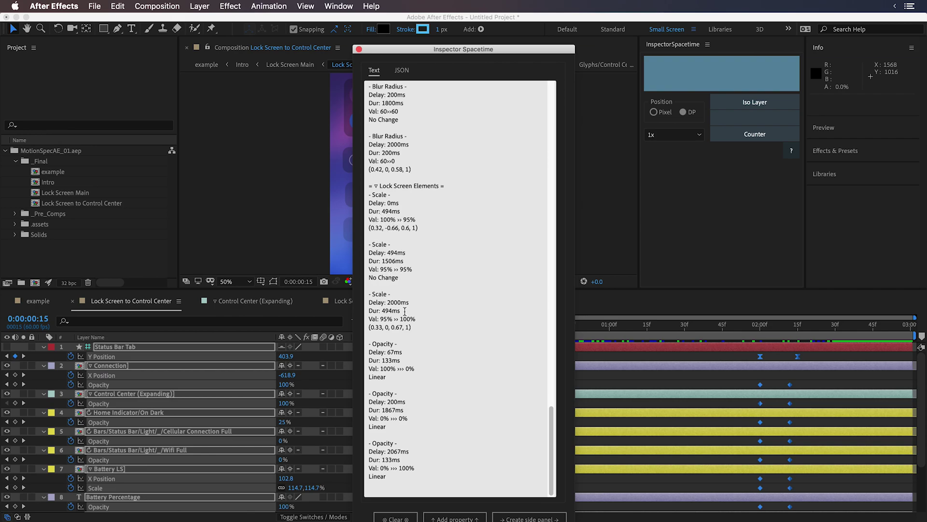
scroll(405, 311, "up", 20)
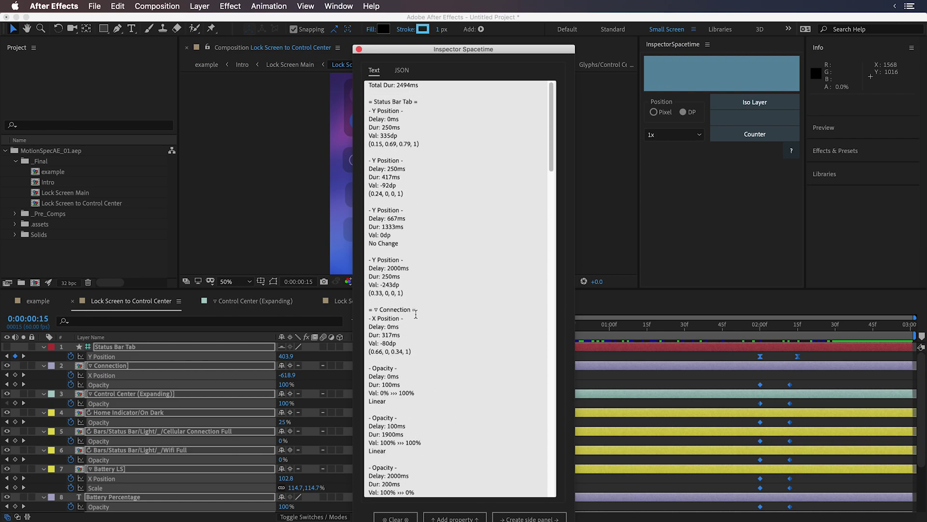
left_click_drag(459, 50, 678, 59)
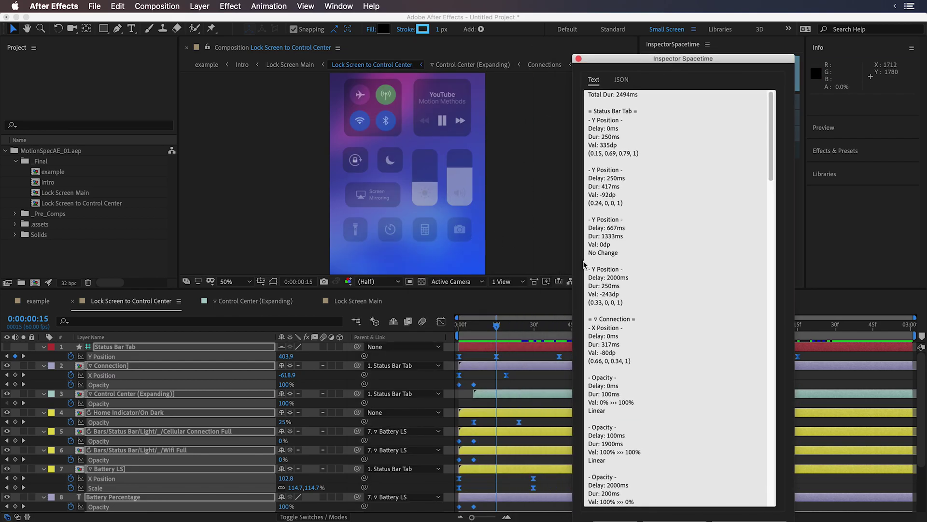
- Close the spec window and collapse the keyframed property rows of all layers in the main comp
left_click(579, 59)
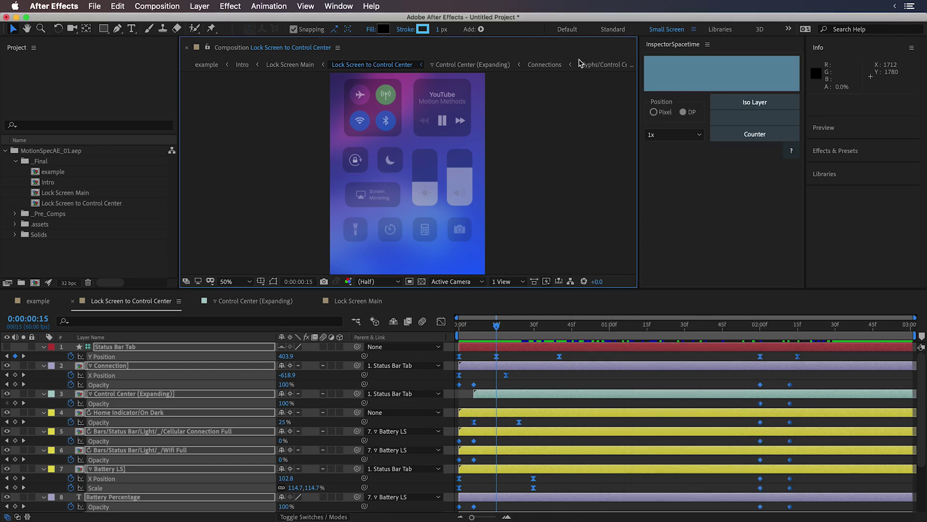
key("super+a")
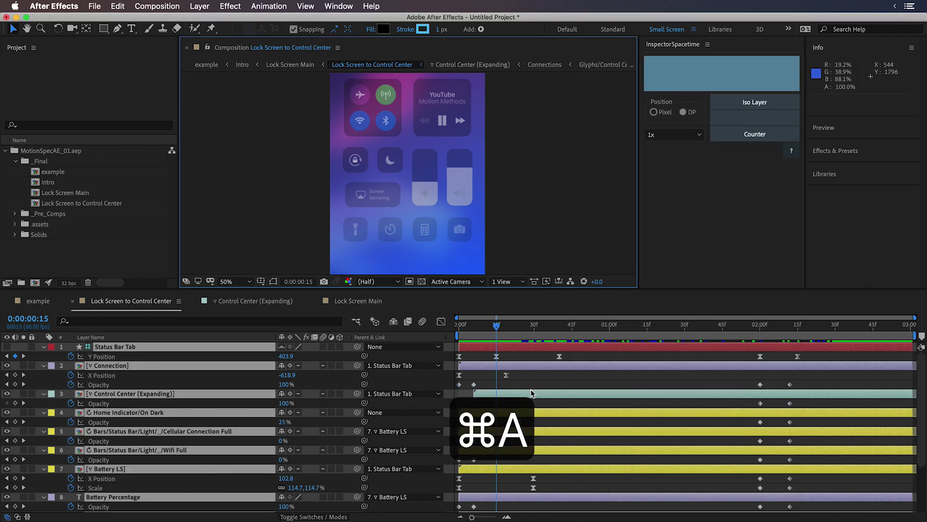
key("u")
left_click(314, 489)
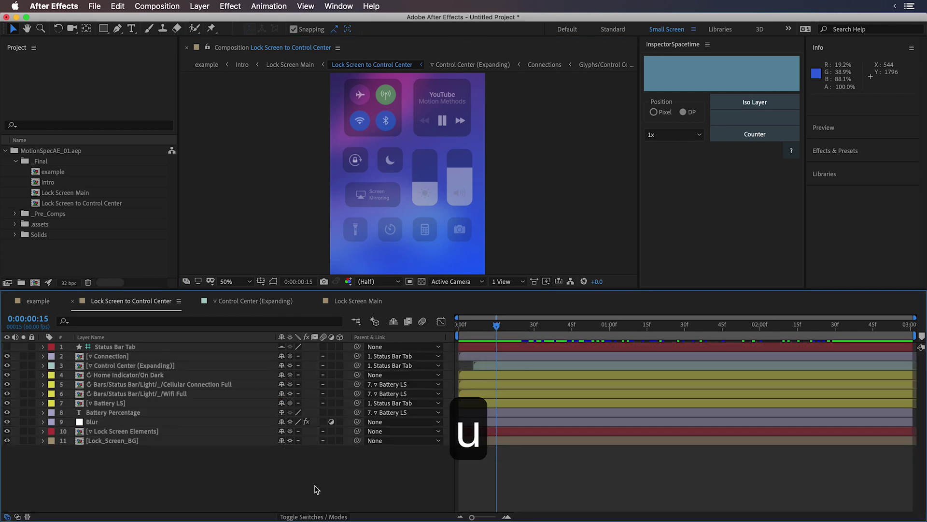
- In the Control Center (Expanding) precomp, reveal all layers' keyframes, hide layer handles, and go to frame 8
left_click(135, 366)
double_click(135, 366)
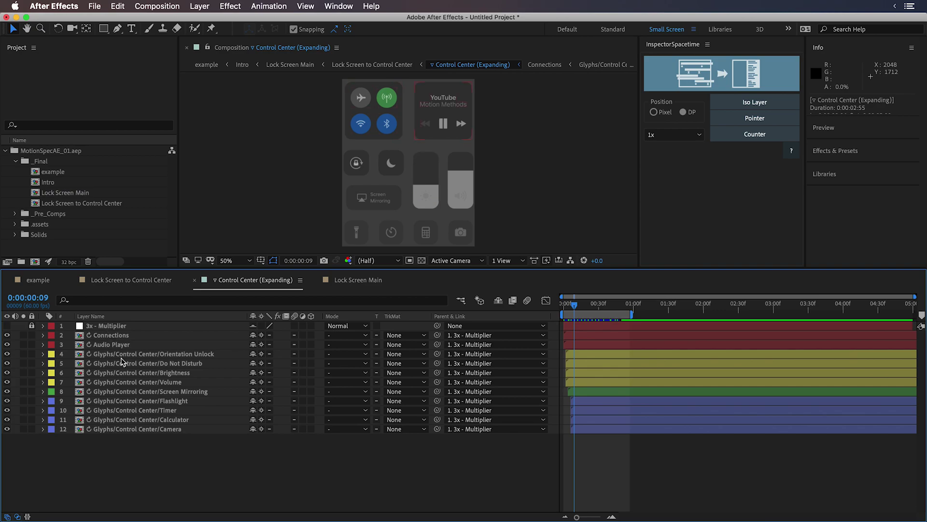
key("super+a")
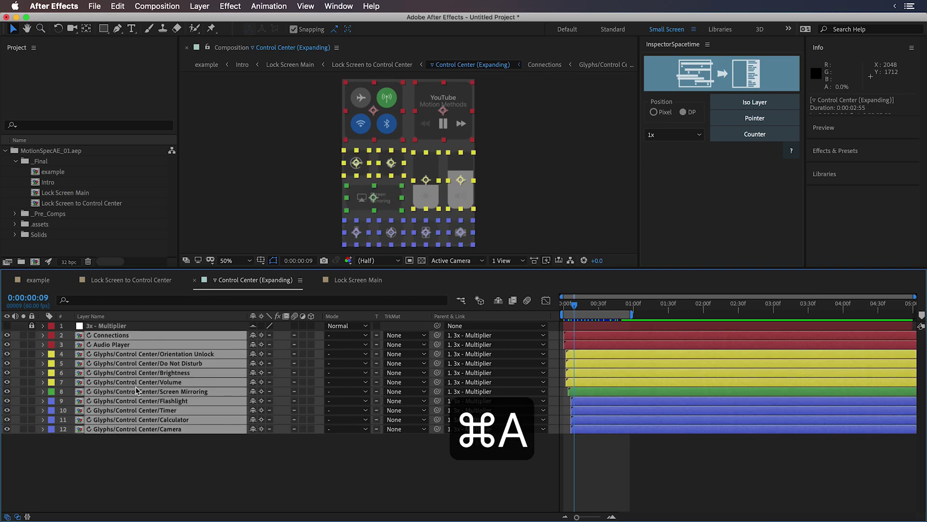
key("u")
scroll(633, 382, "down", 5)
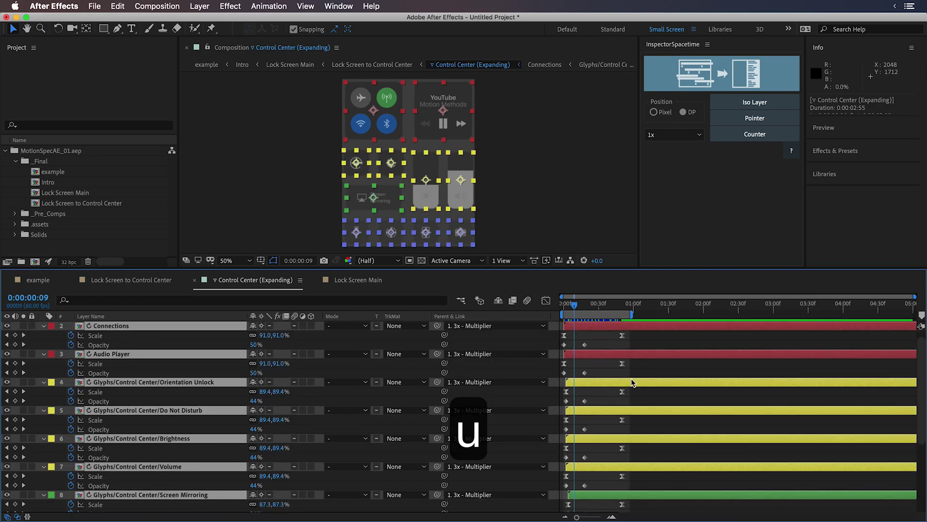
scroll(631, 372, "up", 5)
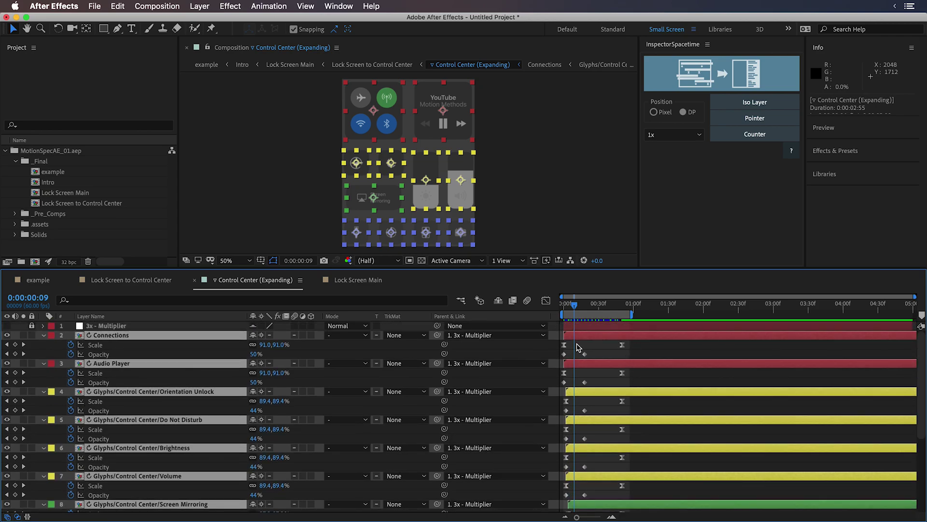
key("shift+super+h")
mouse_move(594, 305)
left_mouse_down()
mouse_move(568, 308)
mouse_move(603, 310)
left_mouse_up()
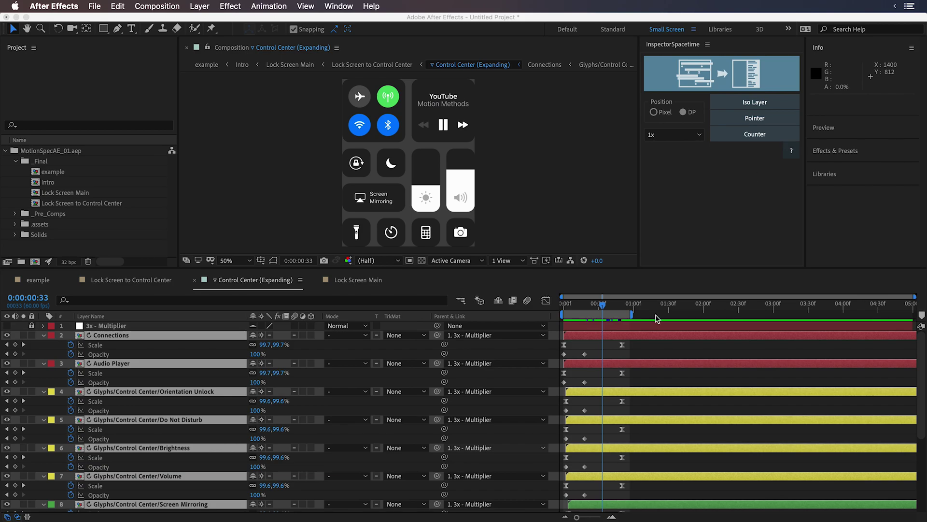
- Generate an Inspector Spacetime side panel from the Connections layer's Scale and Opacity keyframes
left_click(634, 347)
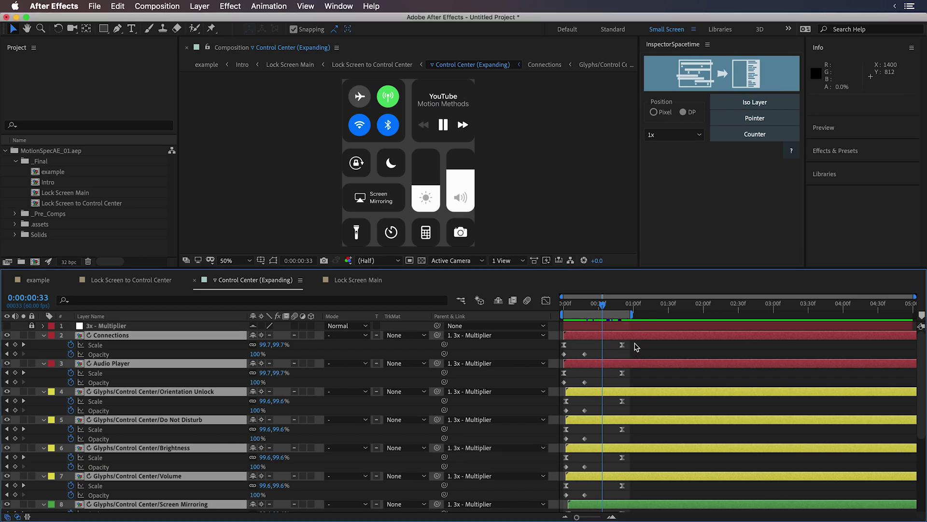
left_click_drag(634, 342, 555, 363)
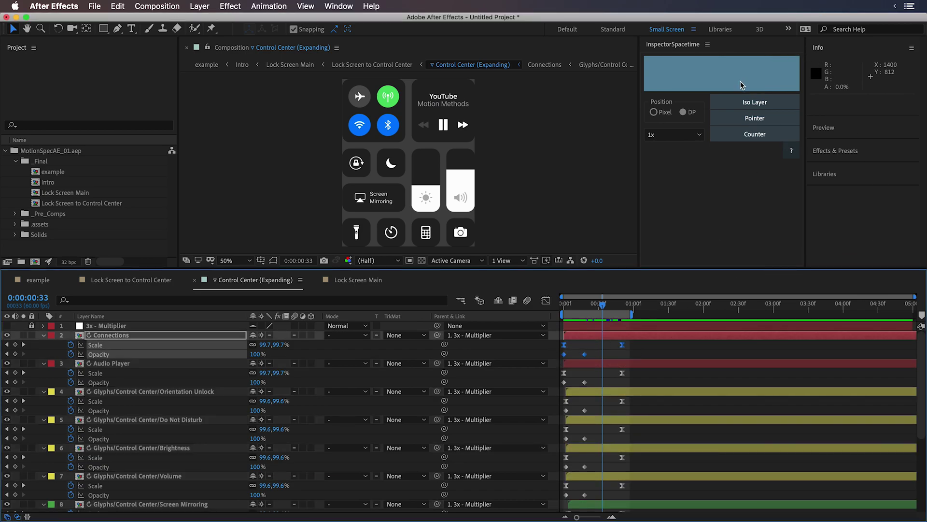
left_click(722, 72)
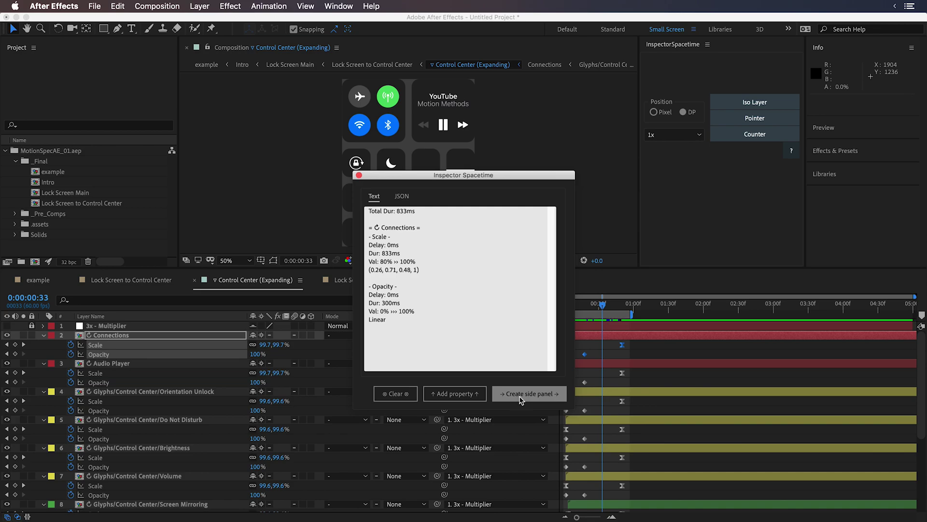
left_click(526, 398)
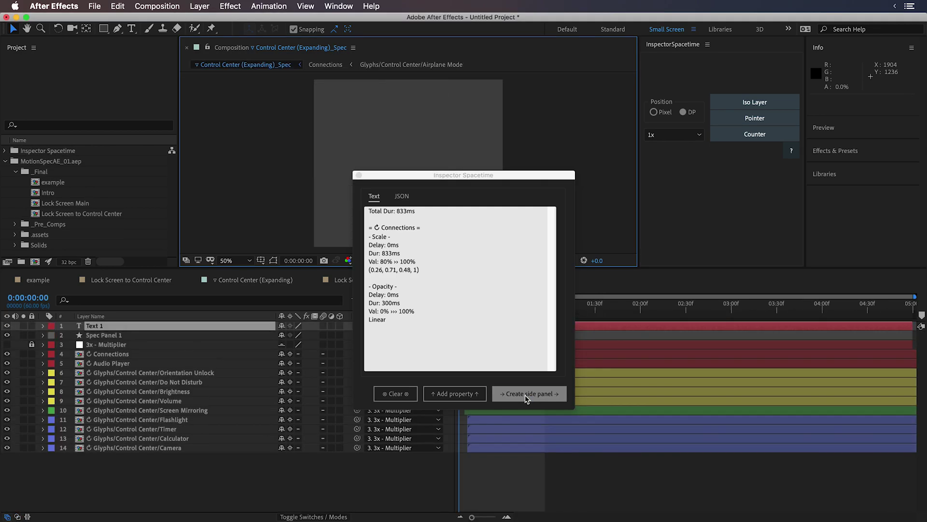
- Close the Inspector Spacetime window, enlarge the composition viewer, and move to frame 12
left_click(359, 175)
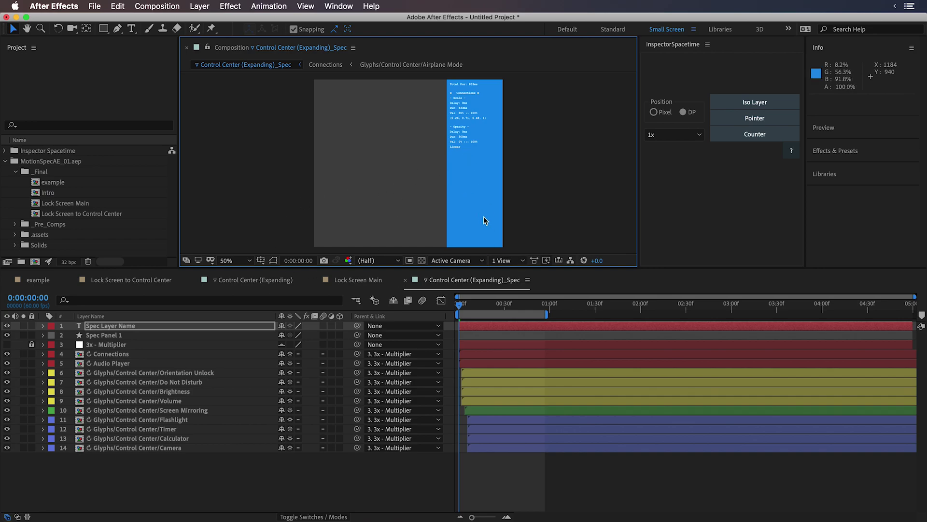
left_click_drag(491, 268, 492, 317)
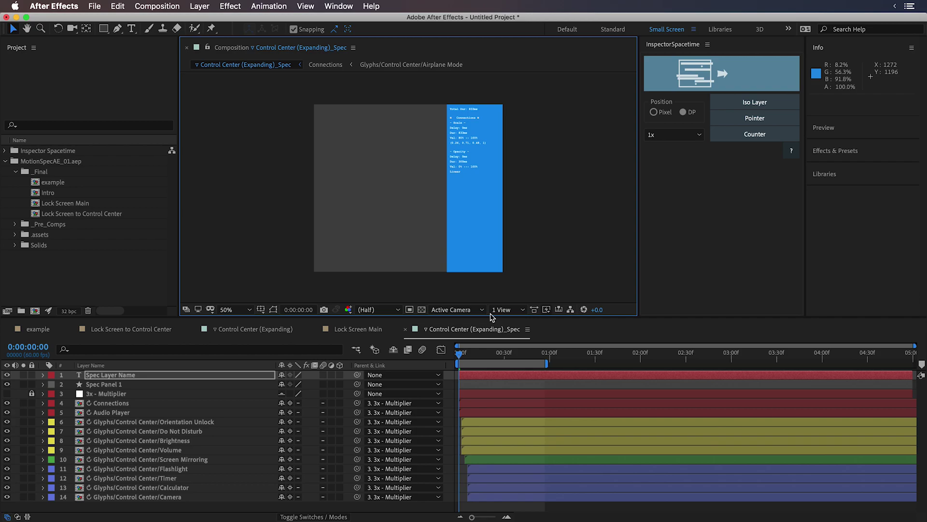
left_click_drag(462, 355, 481, 357)
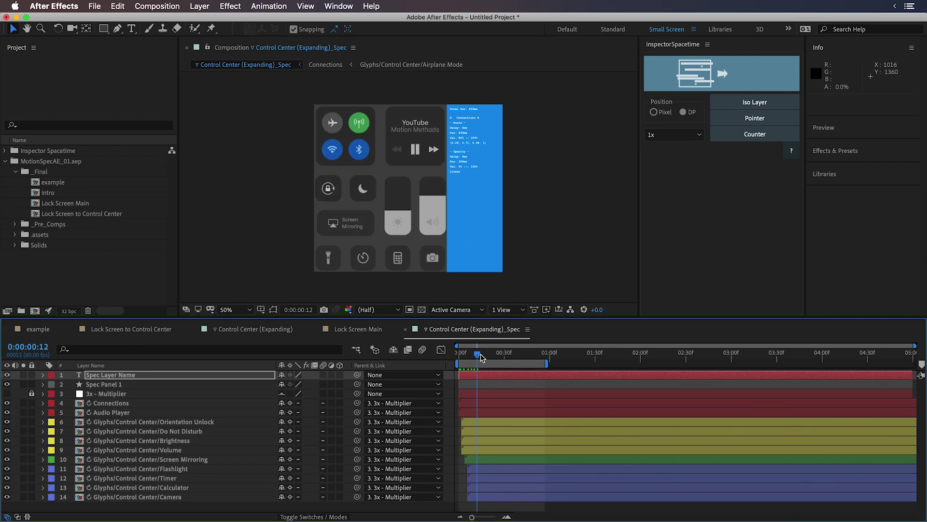
- Zoom in to read the Connections spec at frame 23, then zoom back out to 50% and recenter
key("super+equal")
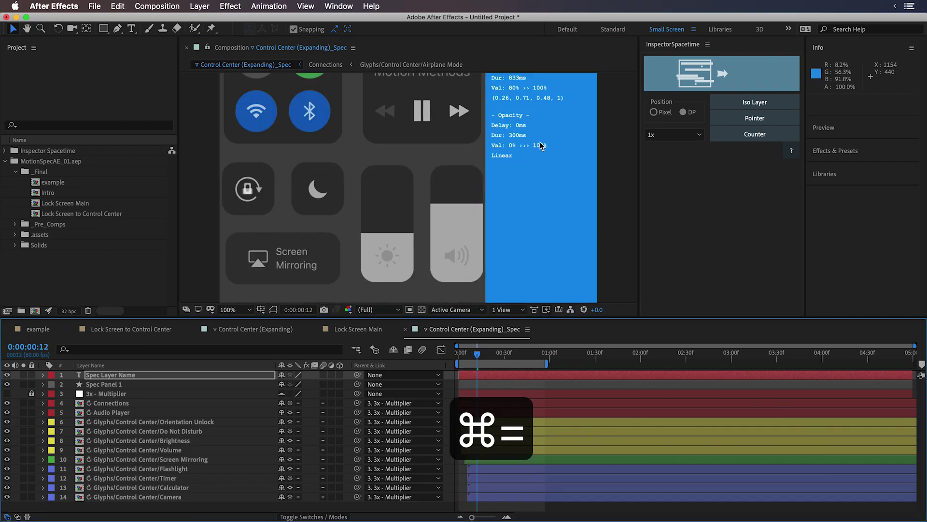
key("space")
left_click_drag(541, 144, 462, 213)
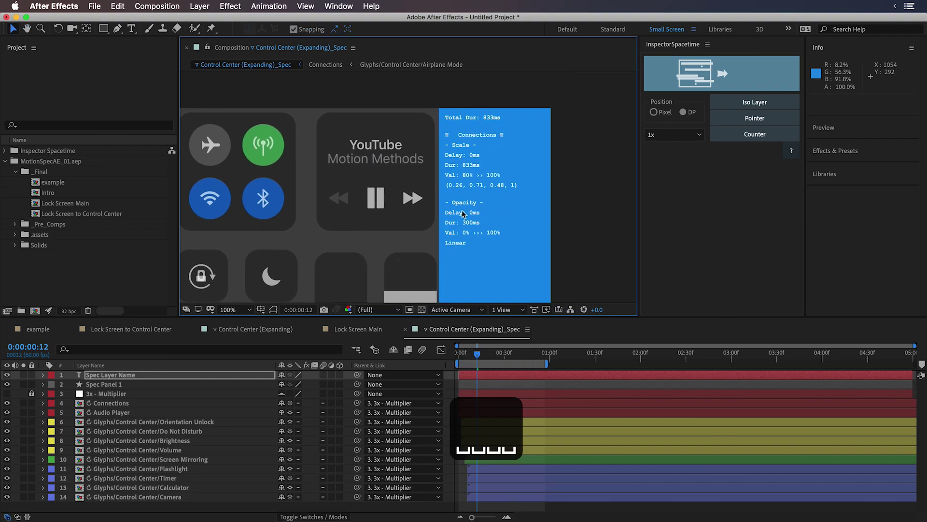
left_click_drag(478, 354, 493, 358)
key("super+minus")
key("space")
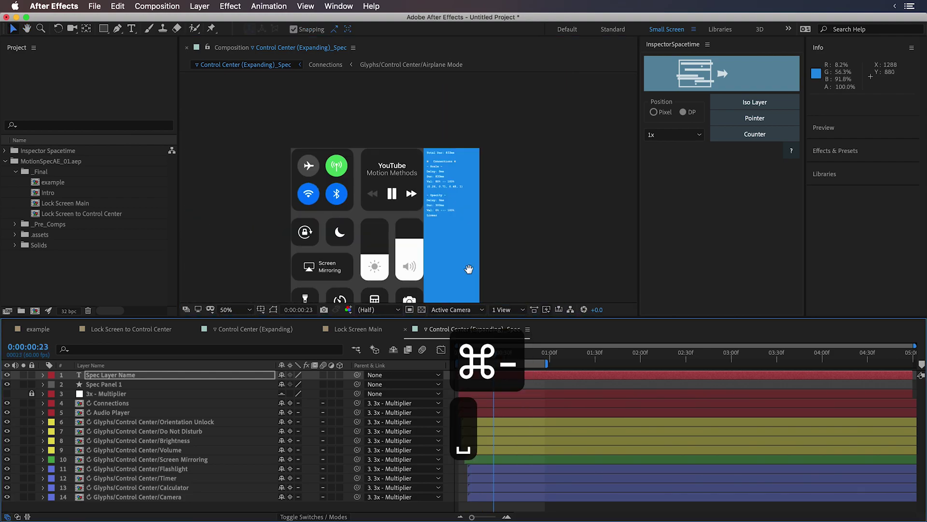
left_click_drag(472, 229, 496, 238)
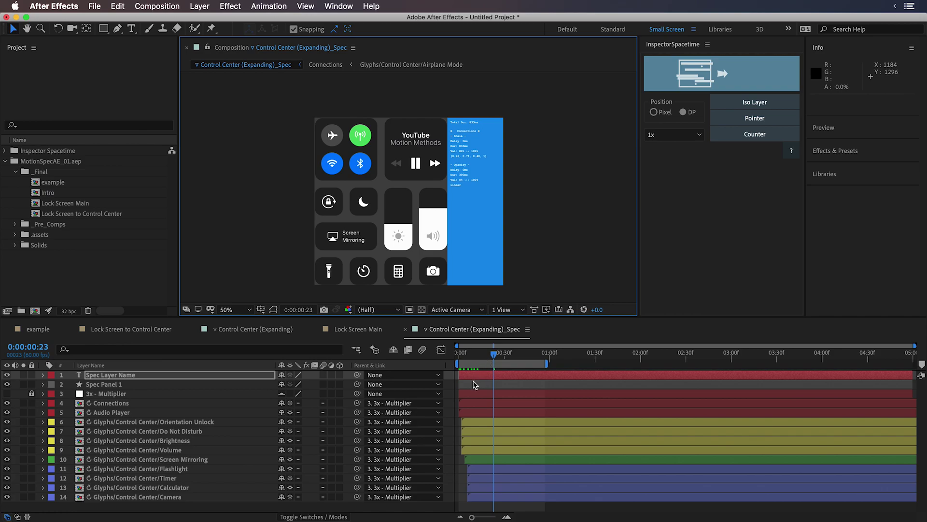
- Undo, then rebuild the spec side panel covering Connections, Audio Player and Glyphs keyframes and preview frame 14
key("super+z")
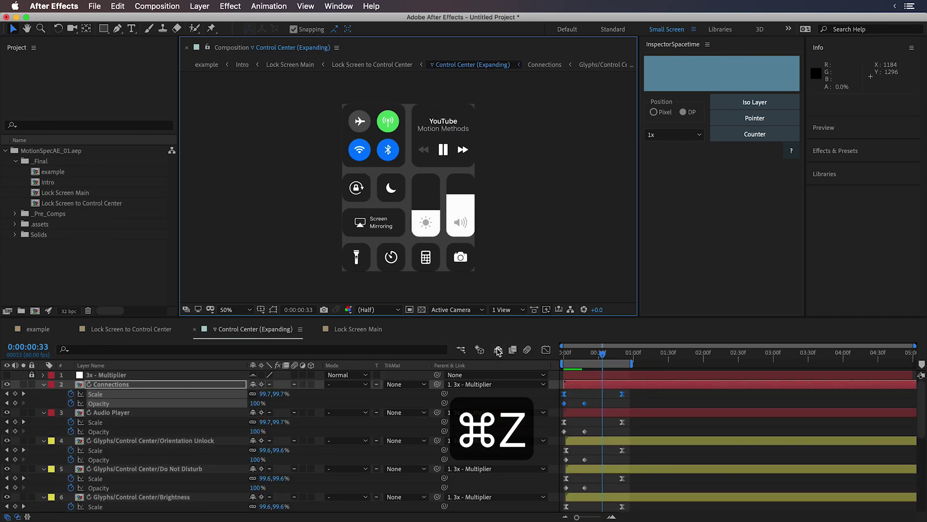
key("super+a")
scroll(666, 419, "down", 6)
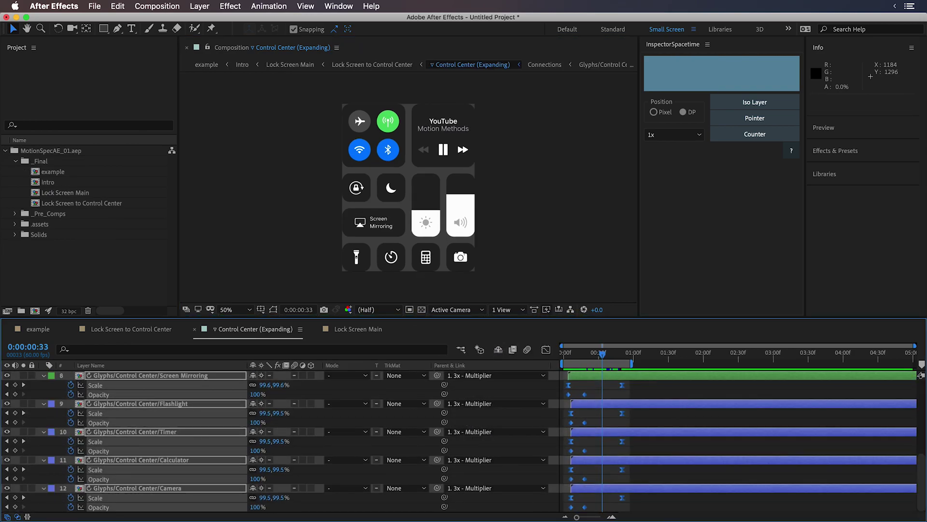
left_click(729, 120)
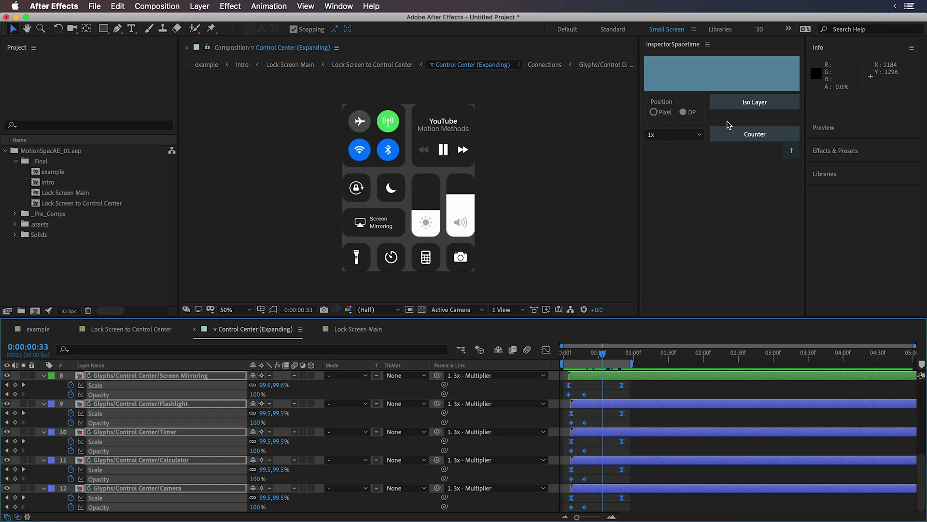
left_click(709, 83)
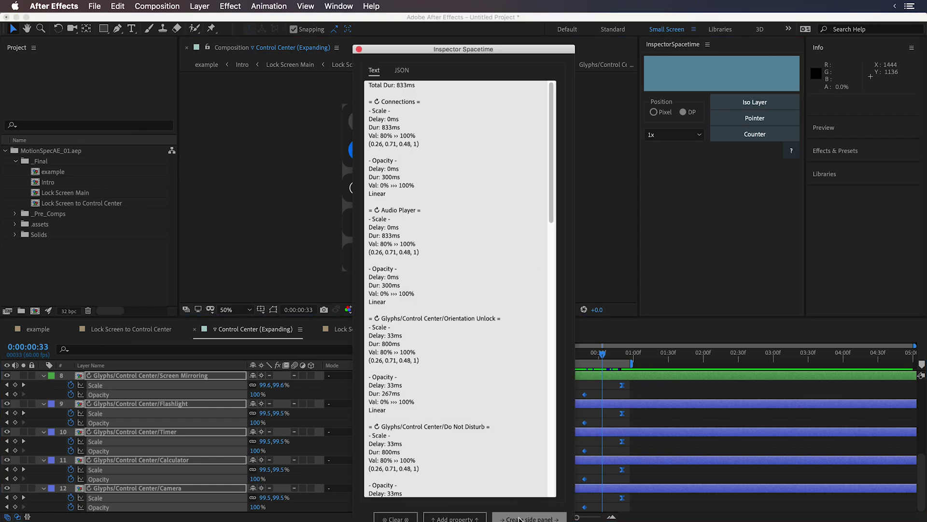
left_click(529, 517)
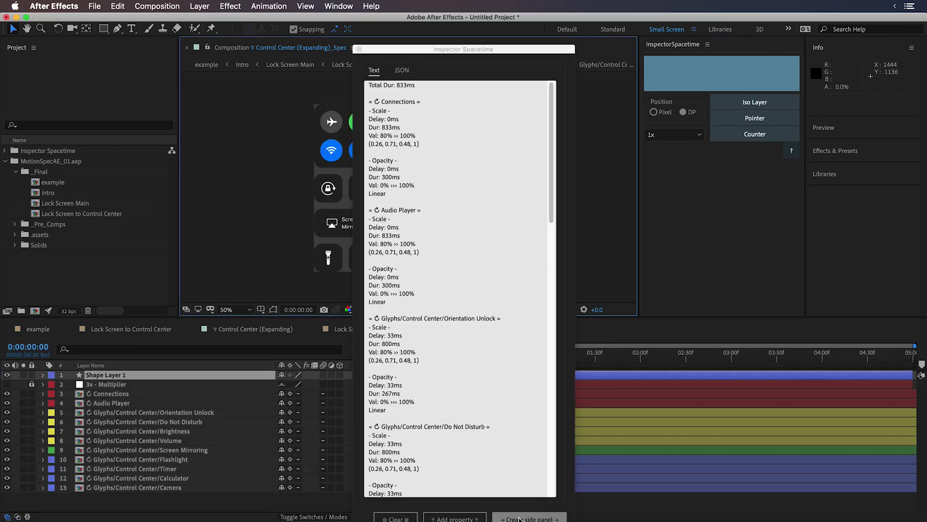
left_click(358, 49)
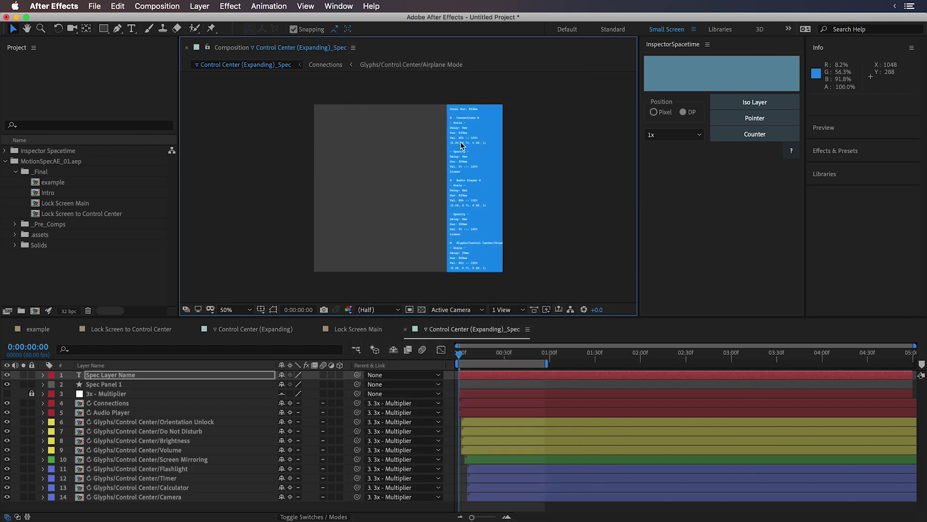
left_click_drag(473, 353, 479, 353)
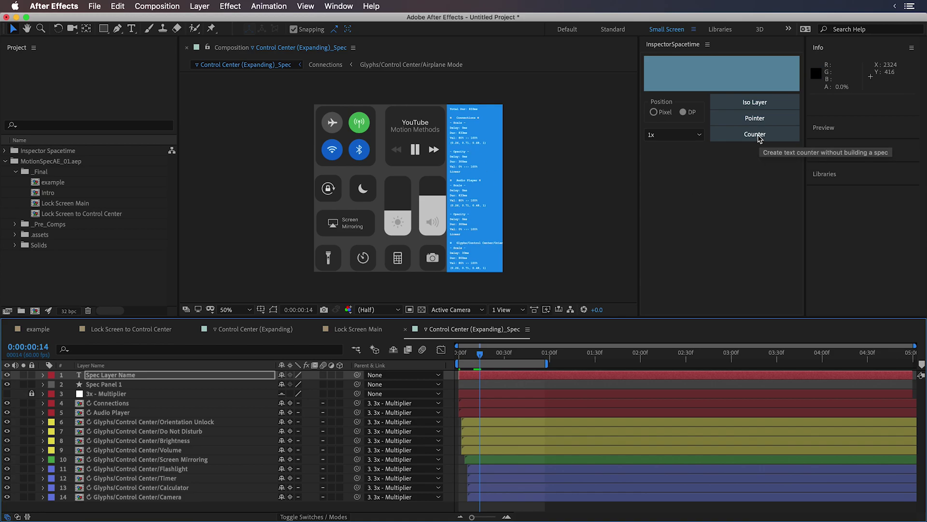
- Add a millisecond Counter layer, solo it, and scrub forward to watch it count
left_click(756, 134)
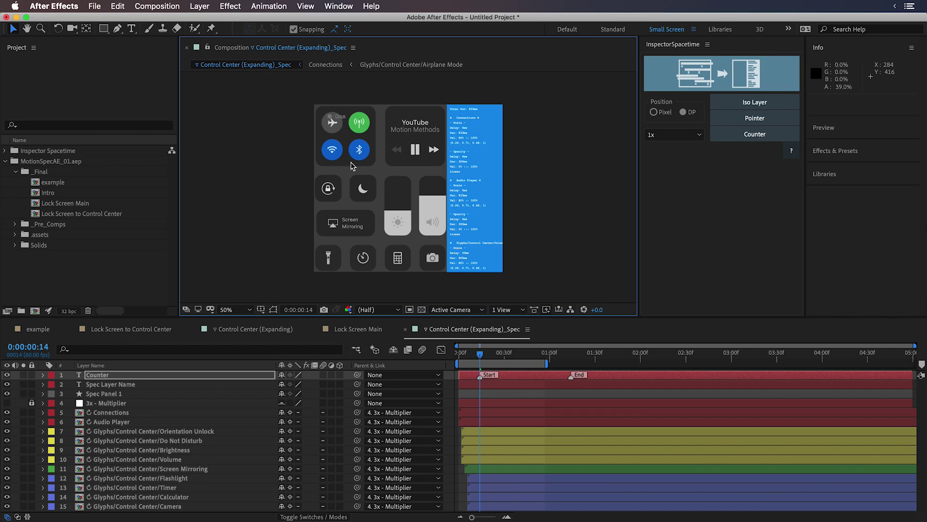
left_click(24, 375)
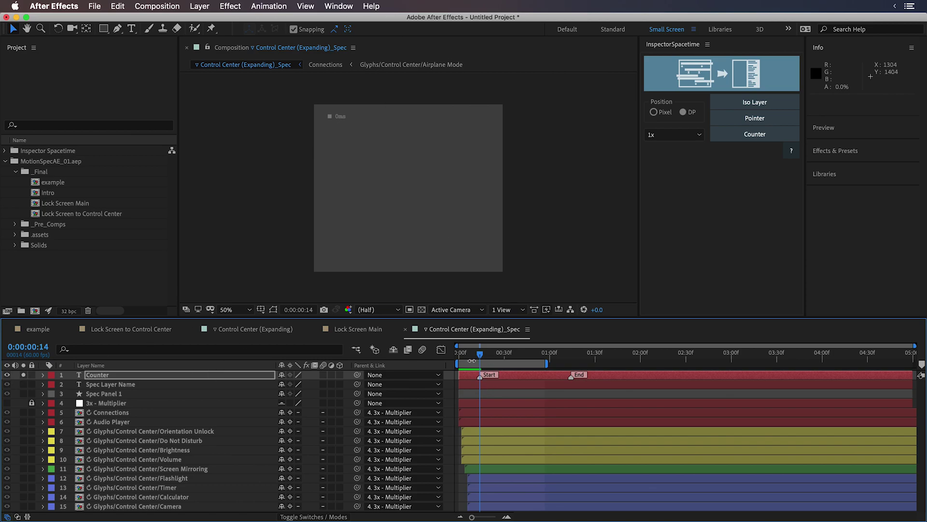
mouse_move(472, 361)
left_mouse_down()
mouse_move(525, 361)
mouse_move(473, 360)
left_mouse_up()
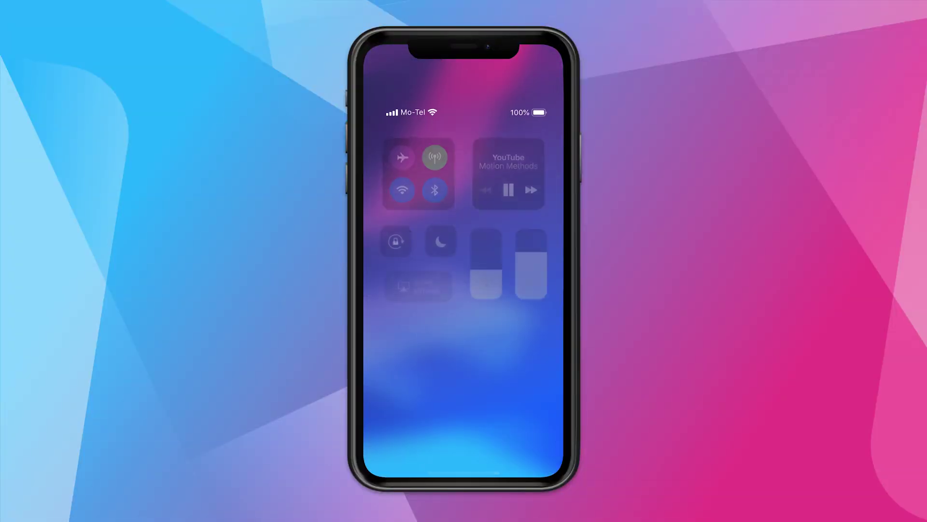